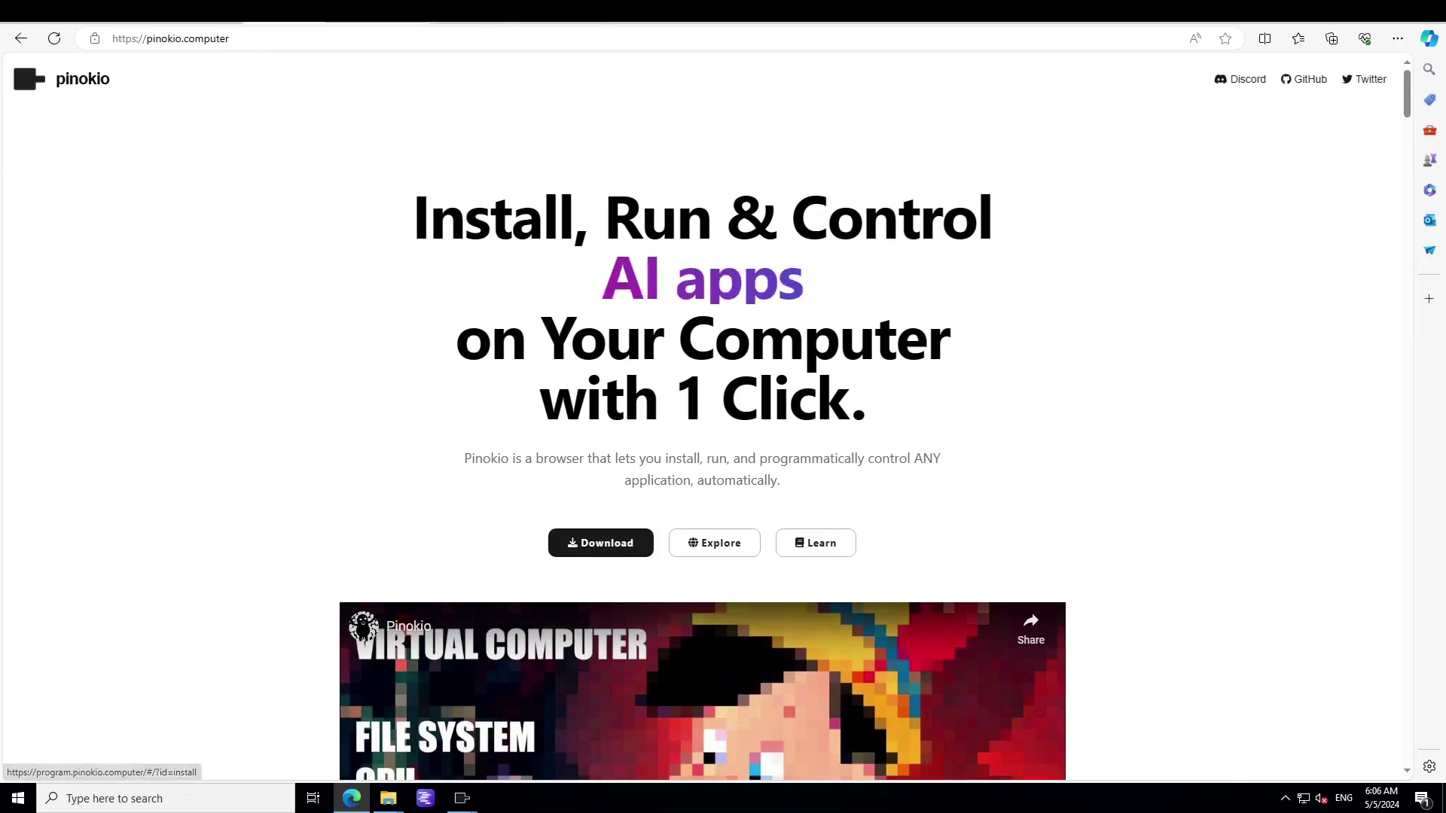
Open Pinokio's Windows download instructions, then switch to the installed Pinokio app's Verified scripts list
{"action": "left_click", "coordinate": [601, 543]}
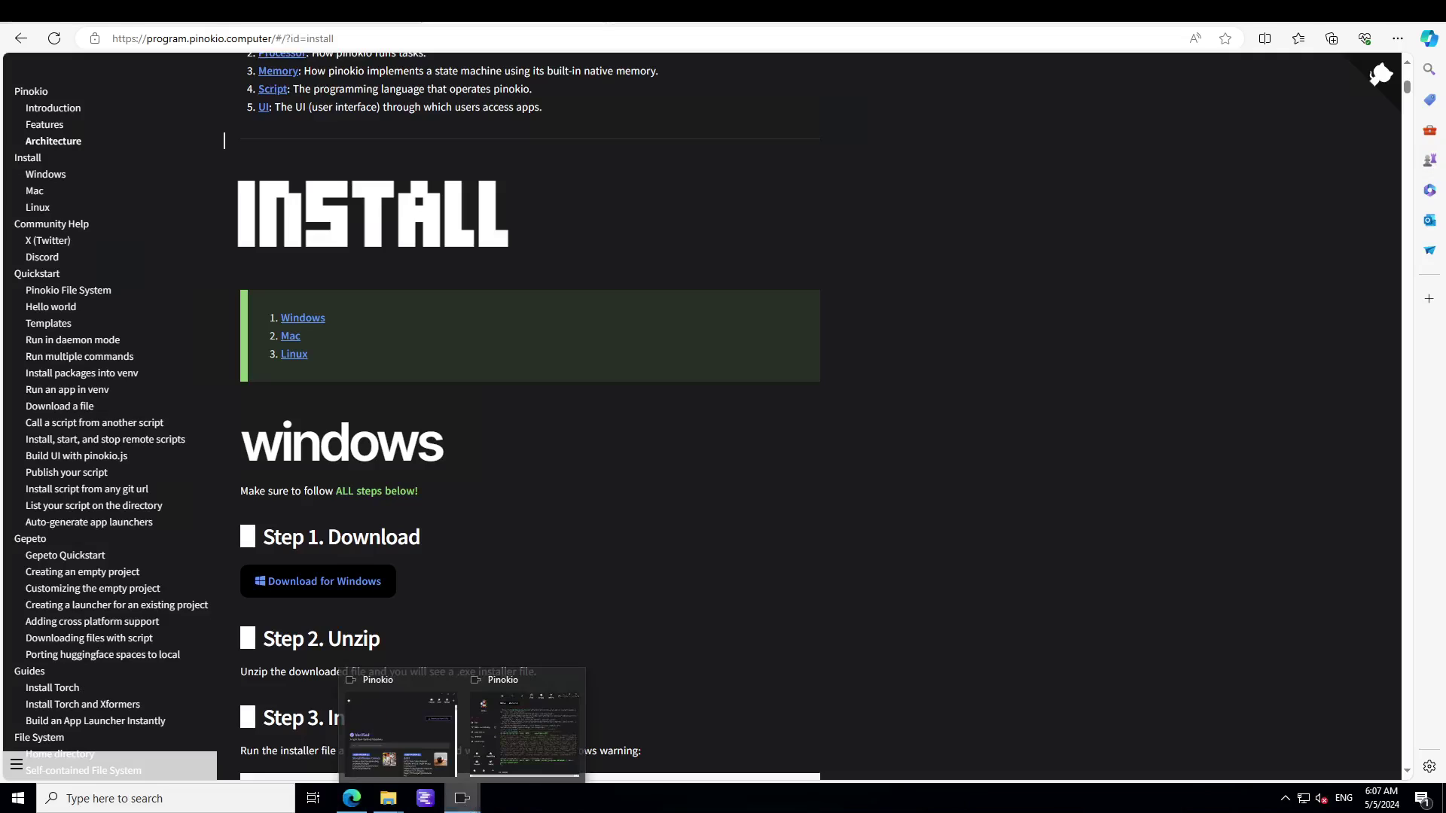
{"action": "left_click", "coordinate": [403, 753]}
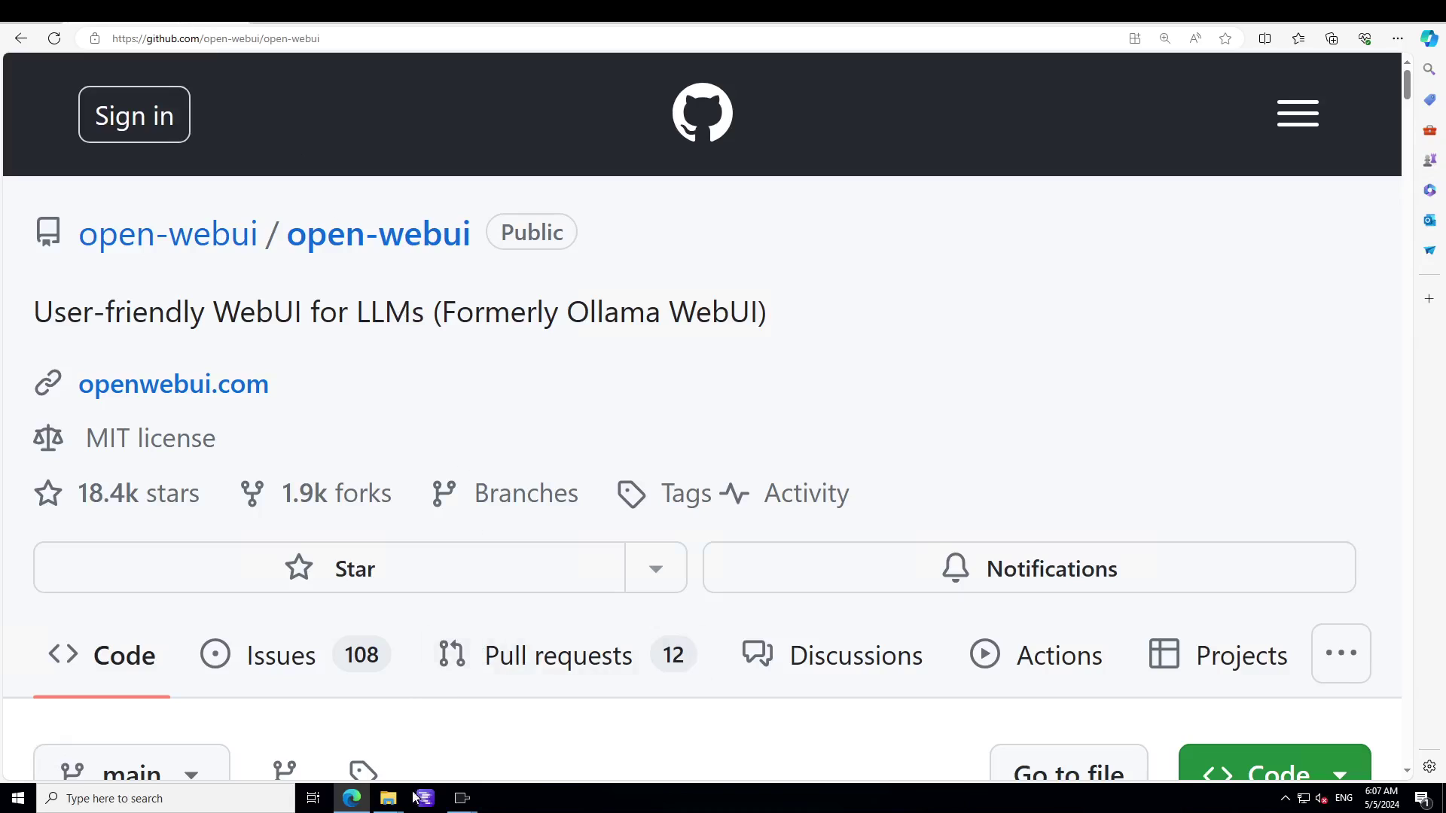
Search Pinokio's Verified scripts for 'webui' and open the Open WebUI script page
{"action": "mouse_move", "coordinate": [418, 797]}
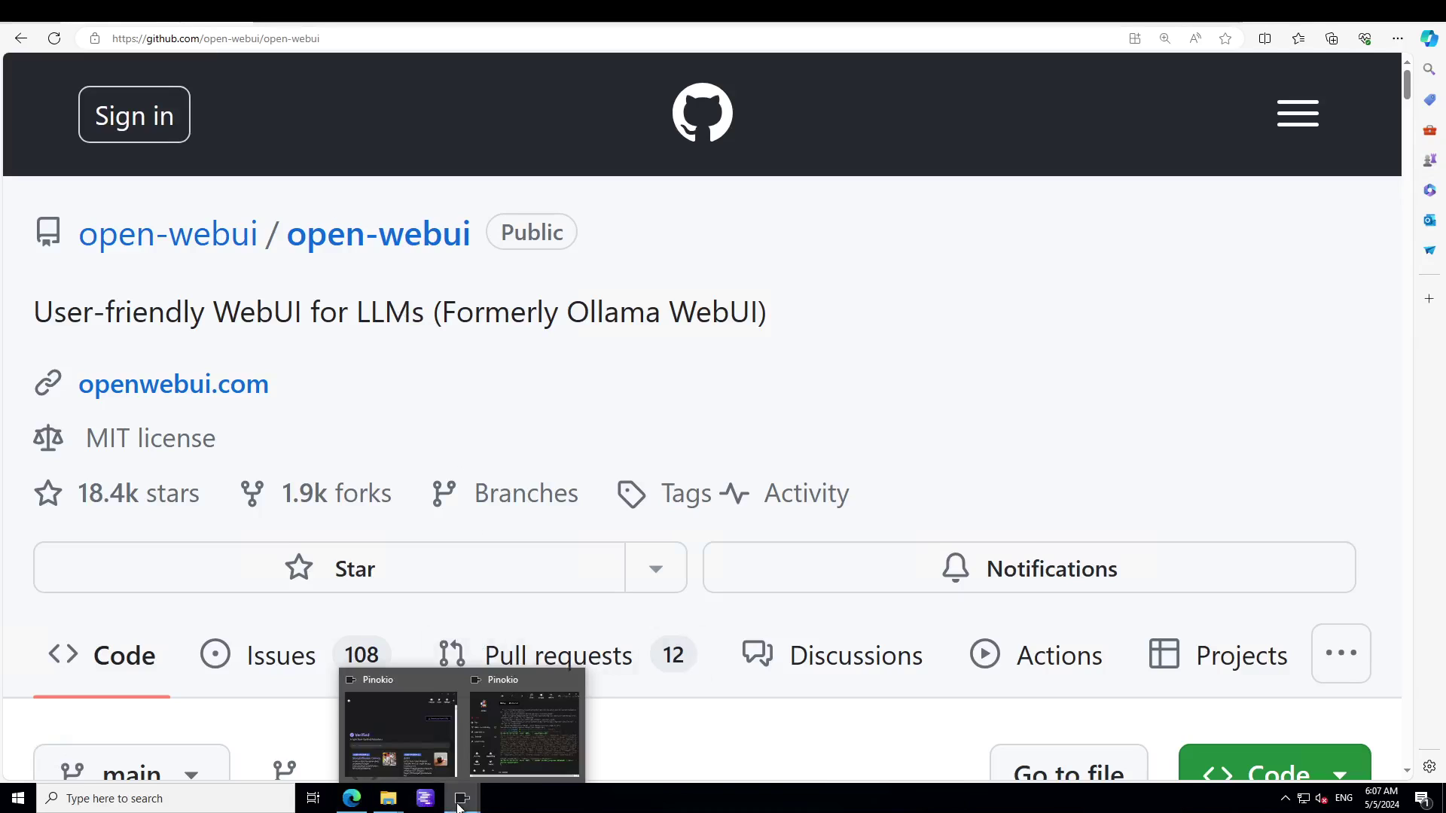
{"action": "left_click", "coordinate": [443, 668]}
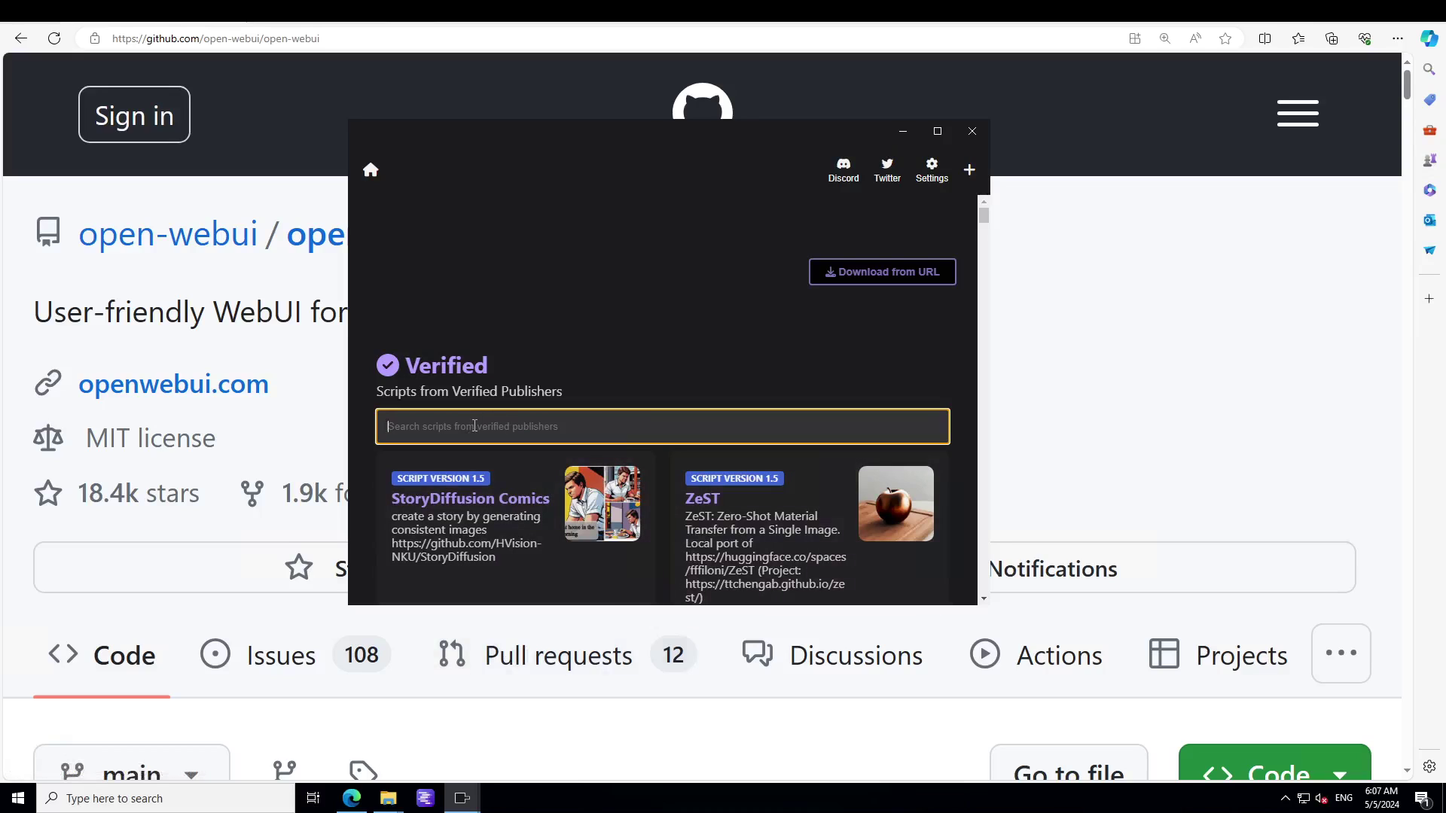
{"action": "type", "text": "webui"}
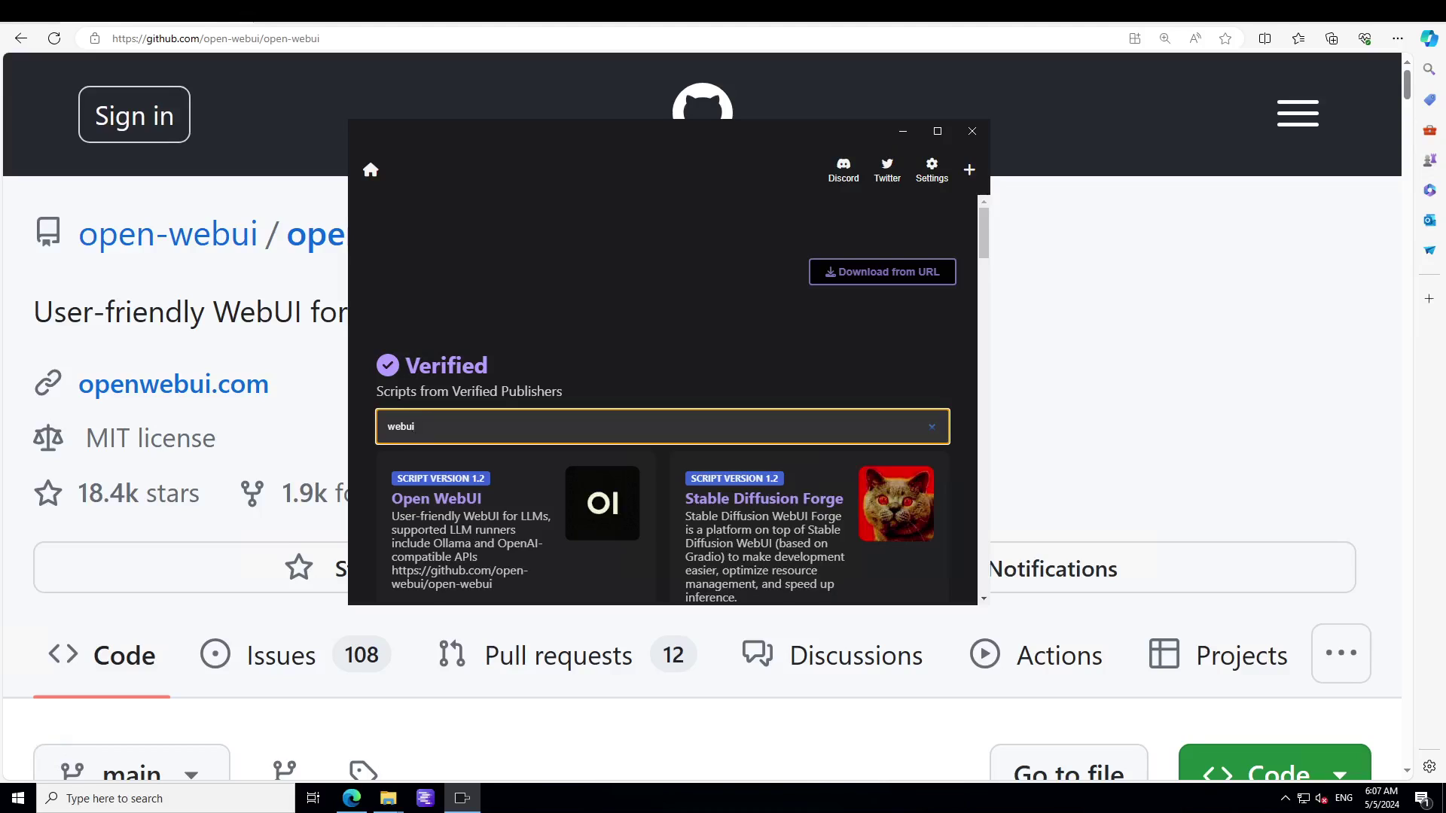
{"action": "left_click", "coordinate": [446, 530]}
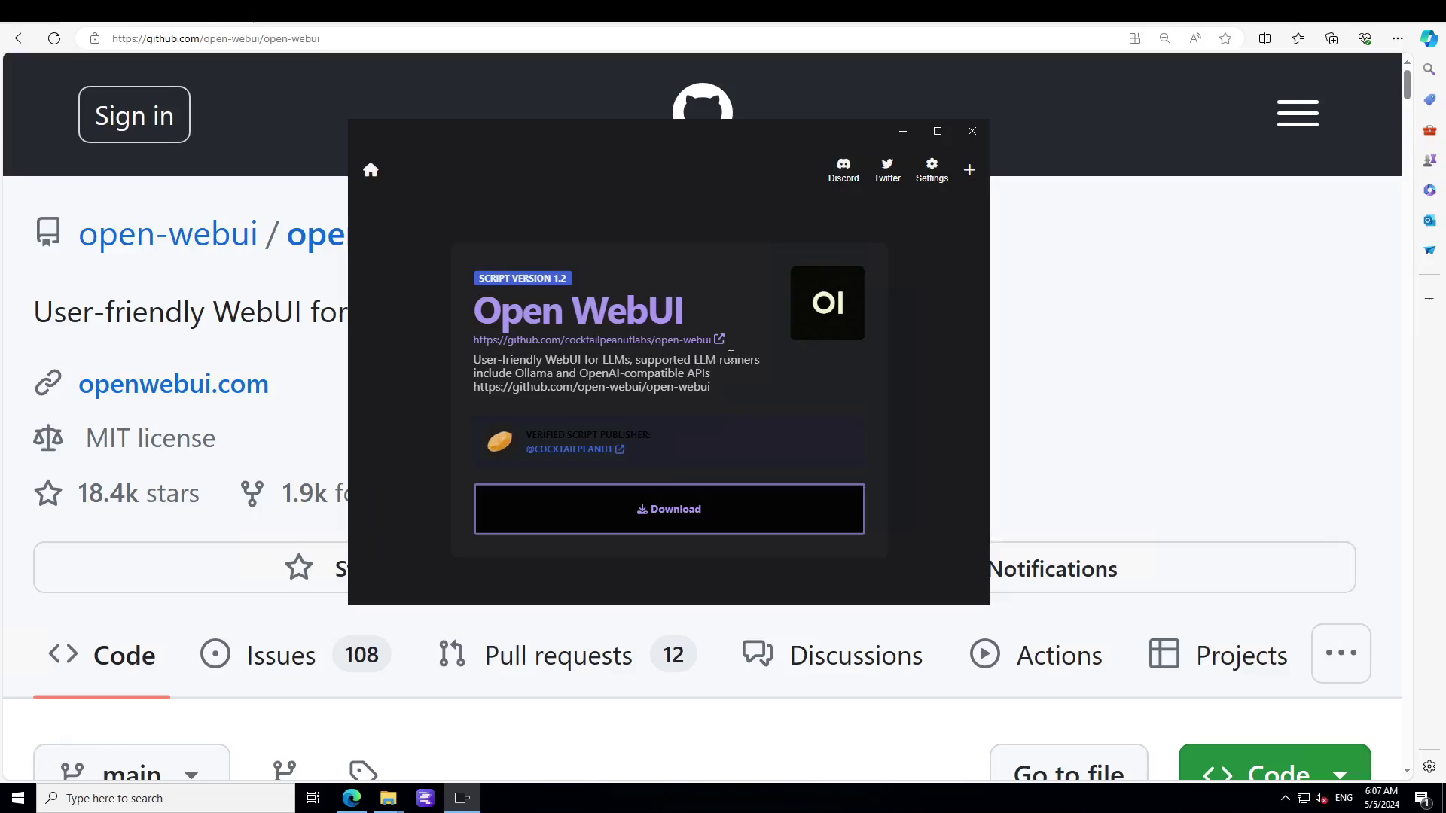
Download the Open WebUI script, keeping the save name open-webui.git
{"action": "left_click", "coordinate": [686, 509]}
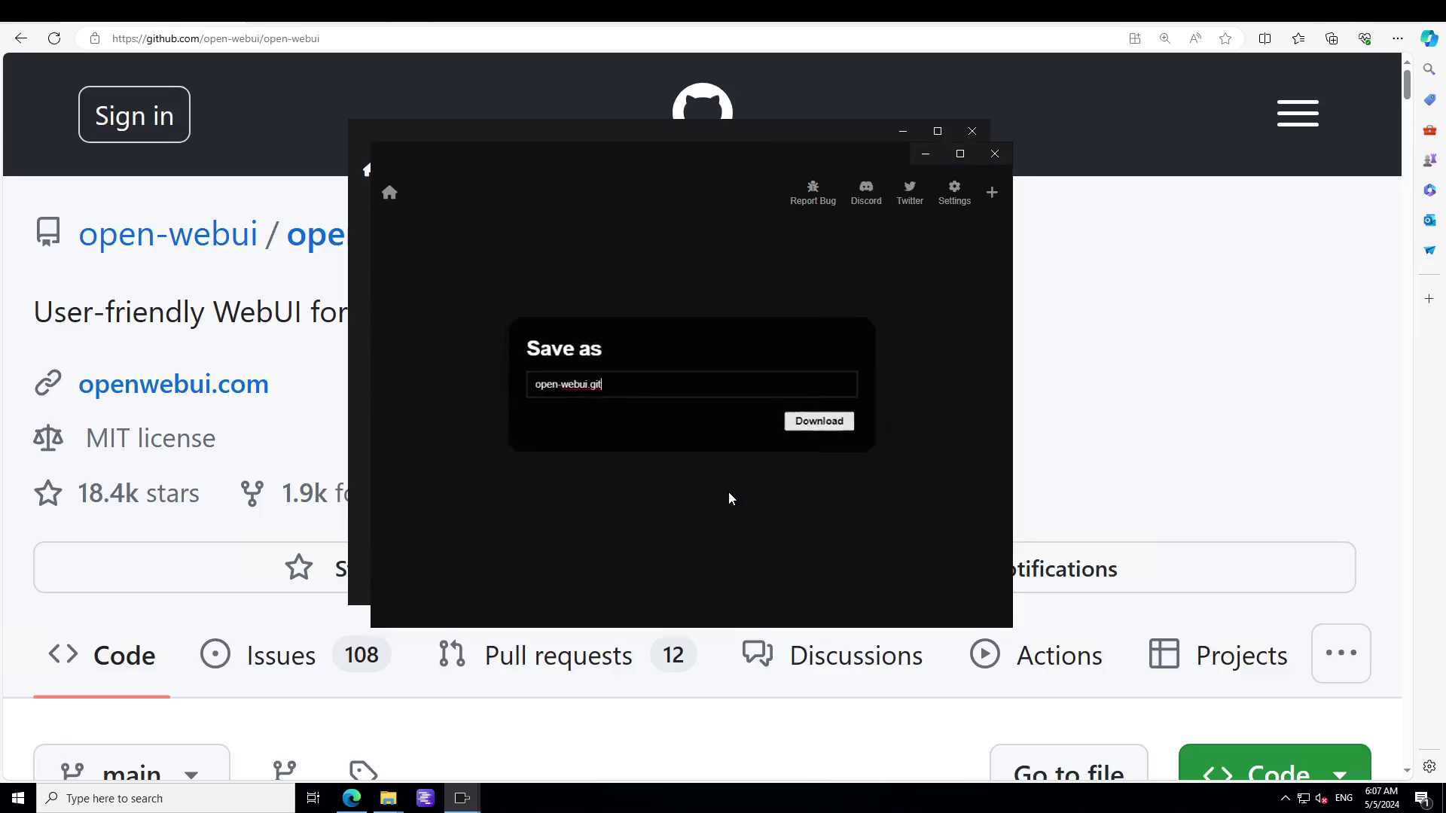
{"action": "left_click", "coordinate": [850, 424]}
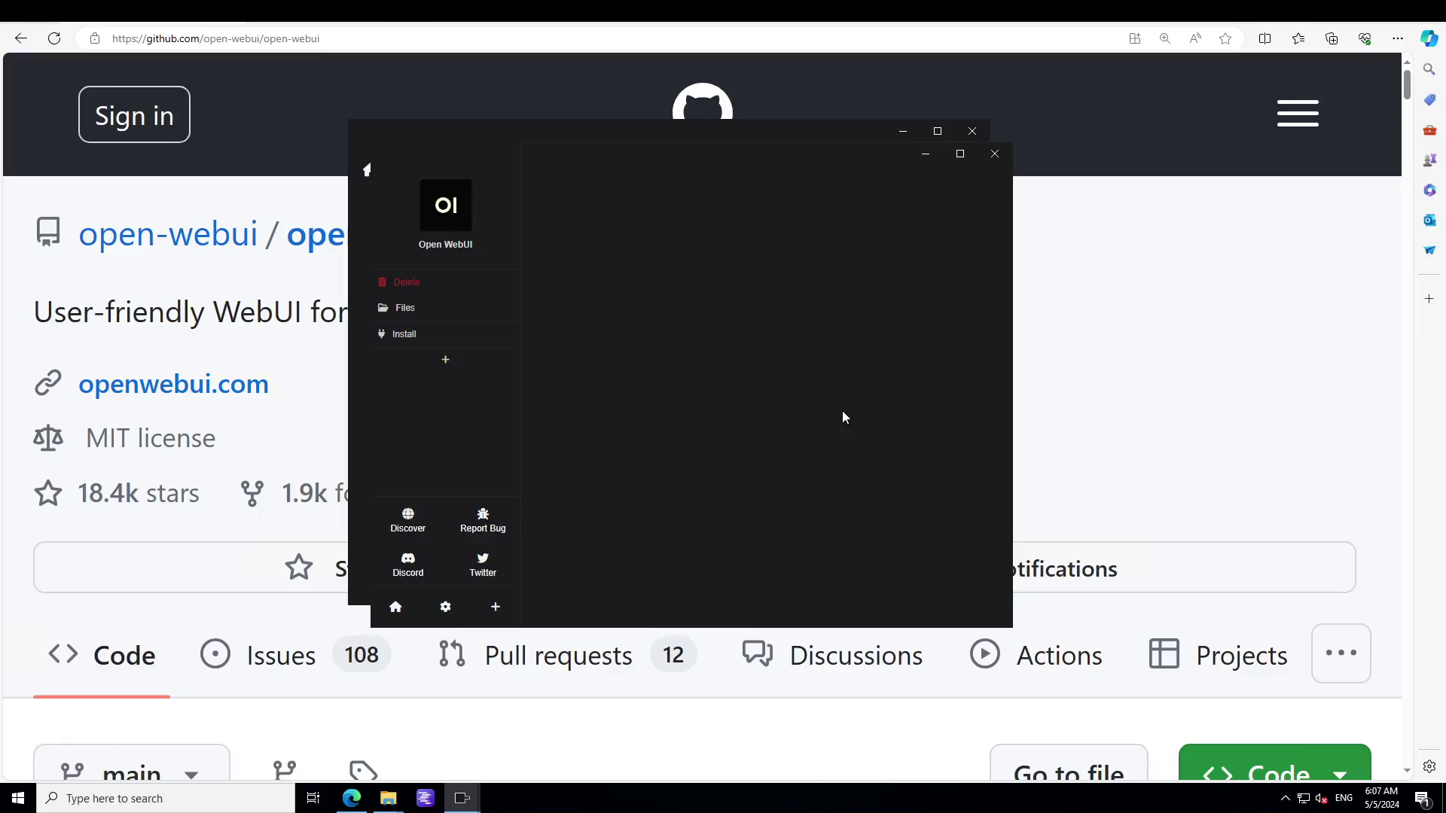
Run the Open WebUI installer until the pip requirements finish and Install Success appears
{"action": "left_click", "coordinate": [410, 332]}
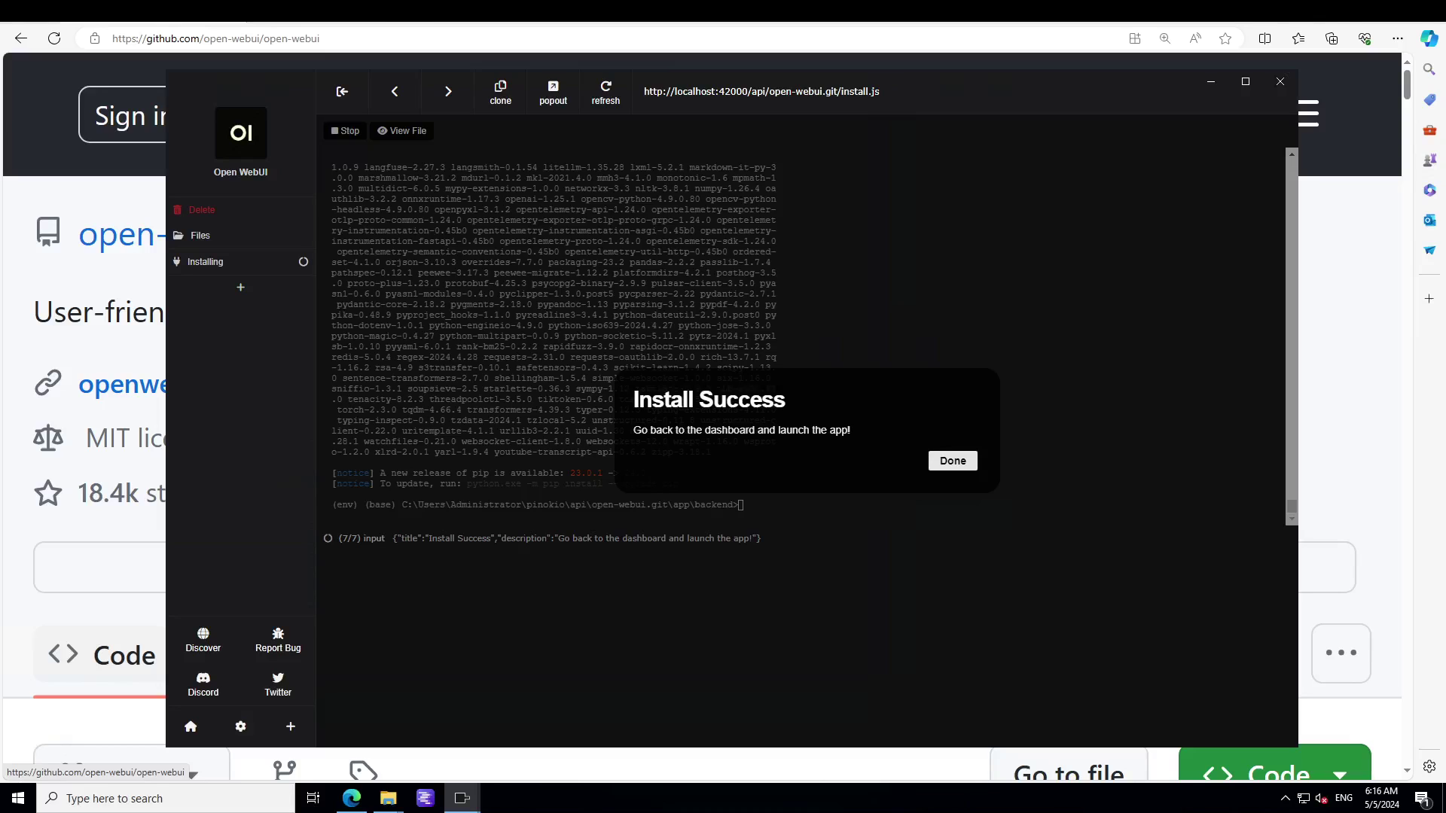
Close the Install Success message and start Open WebUI, which prompts to launch Ollama
{"action": "left_click", "coordinate": [952, 460]}
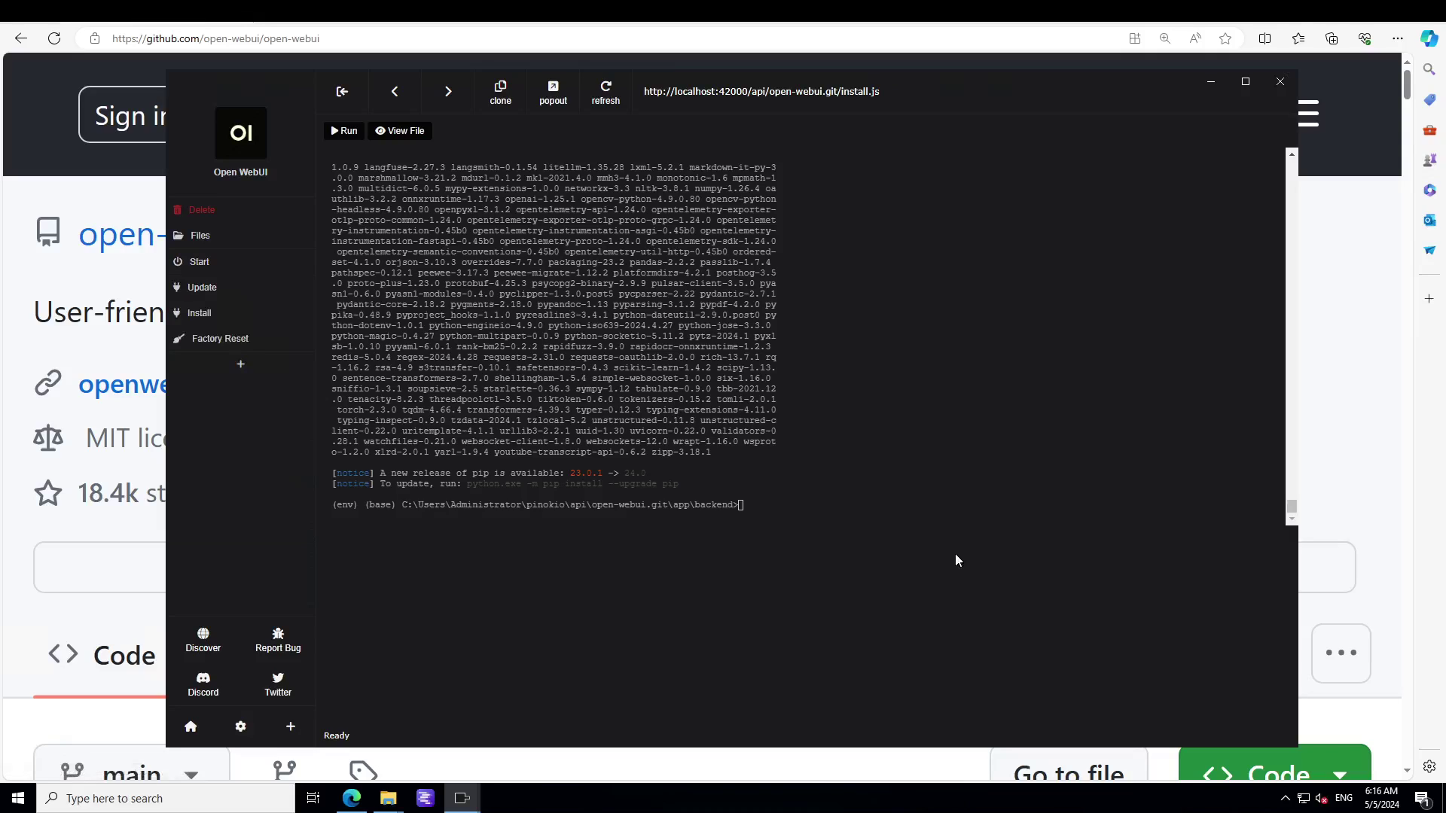
{"action": "left_click", "coordinate": [202, 265]}
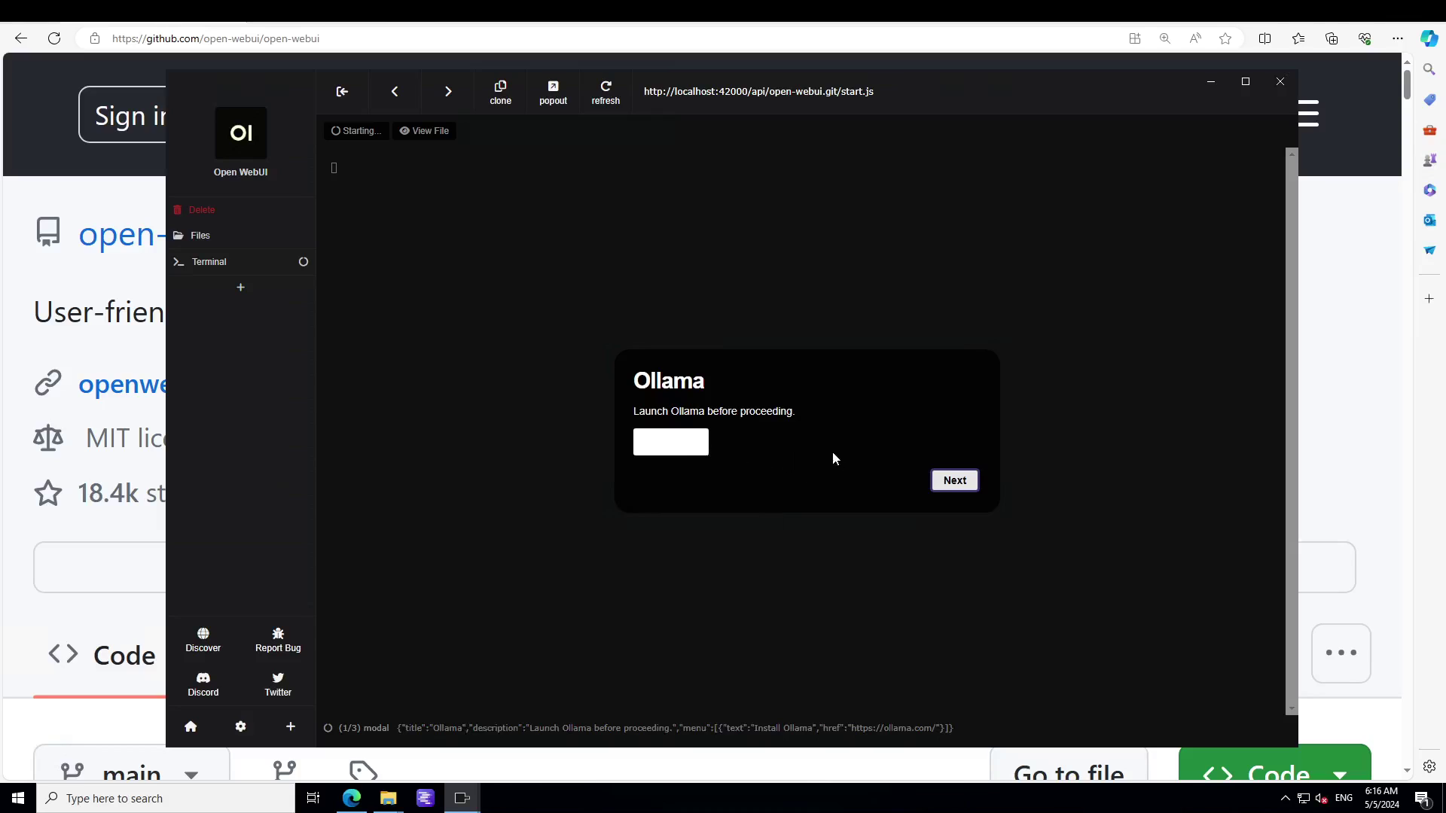
Download Ollama for Windows (Preview) from its website and run OllamaSetup (1).exe
{"action": "left_click", "coordinate": [671, 450]}
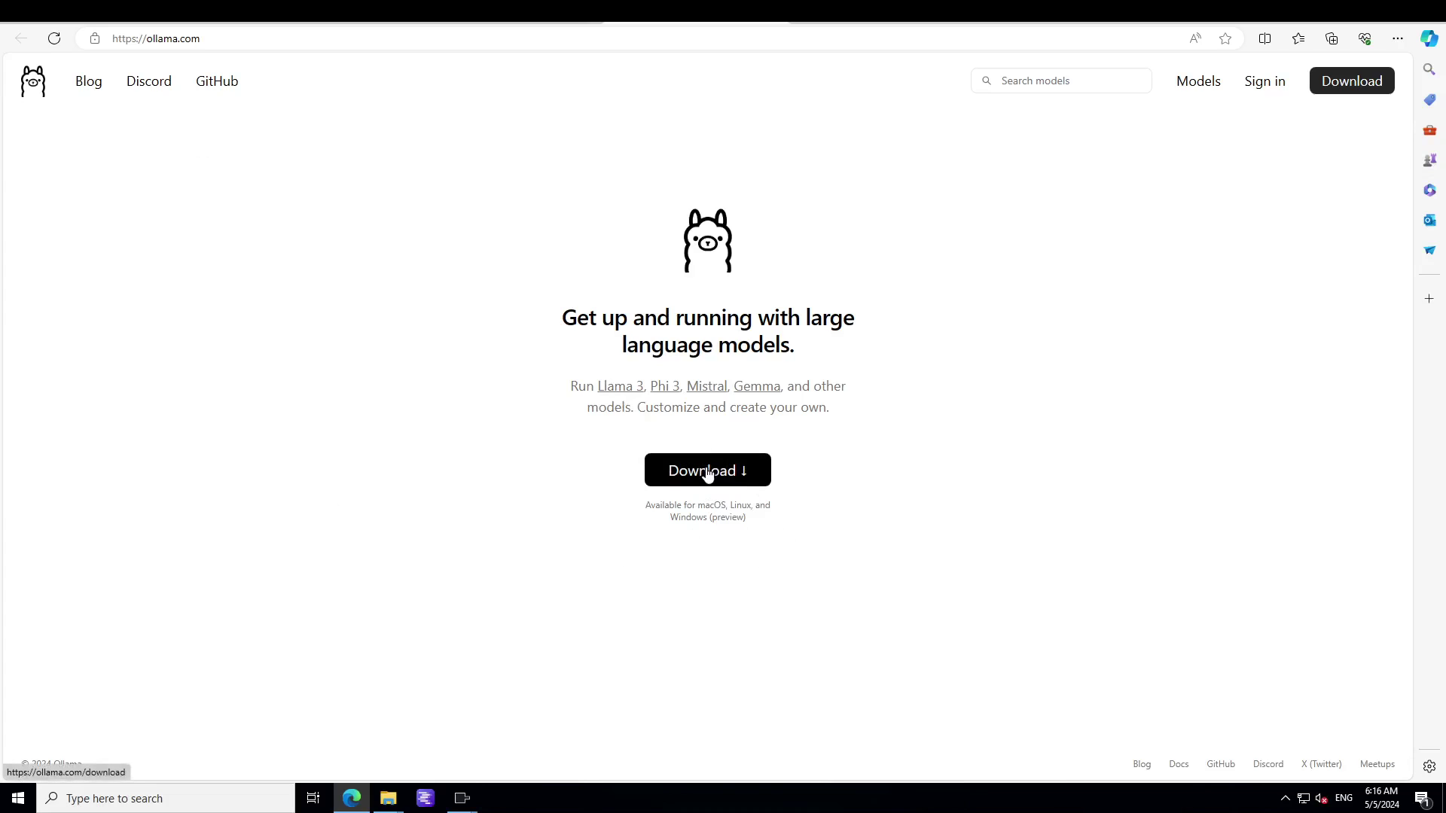
{"action": "left_click", "coordinate": [707, 473]}
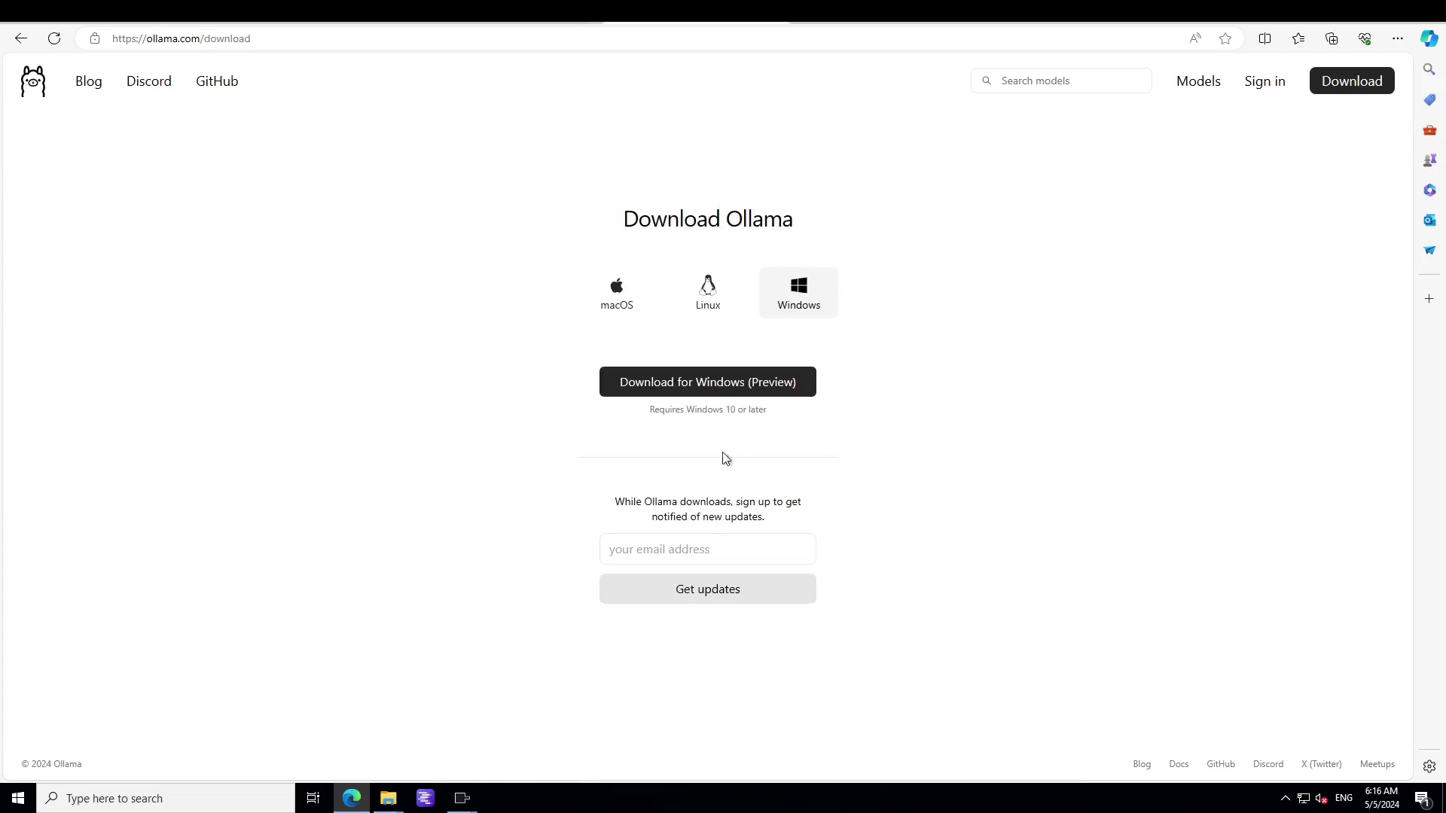
{"action": "left_click", "coordinate": [687, 388]}
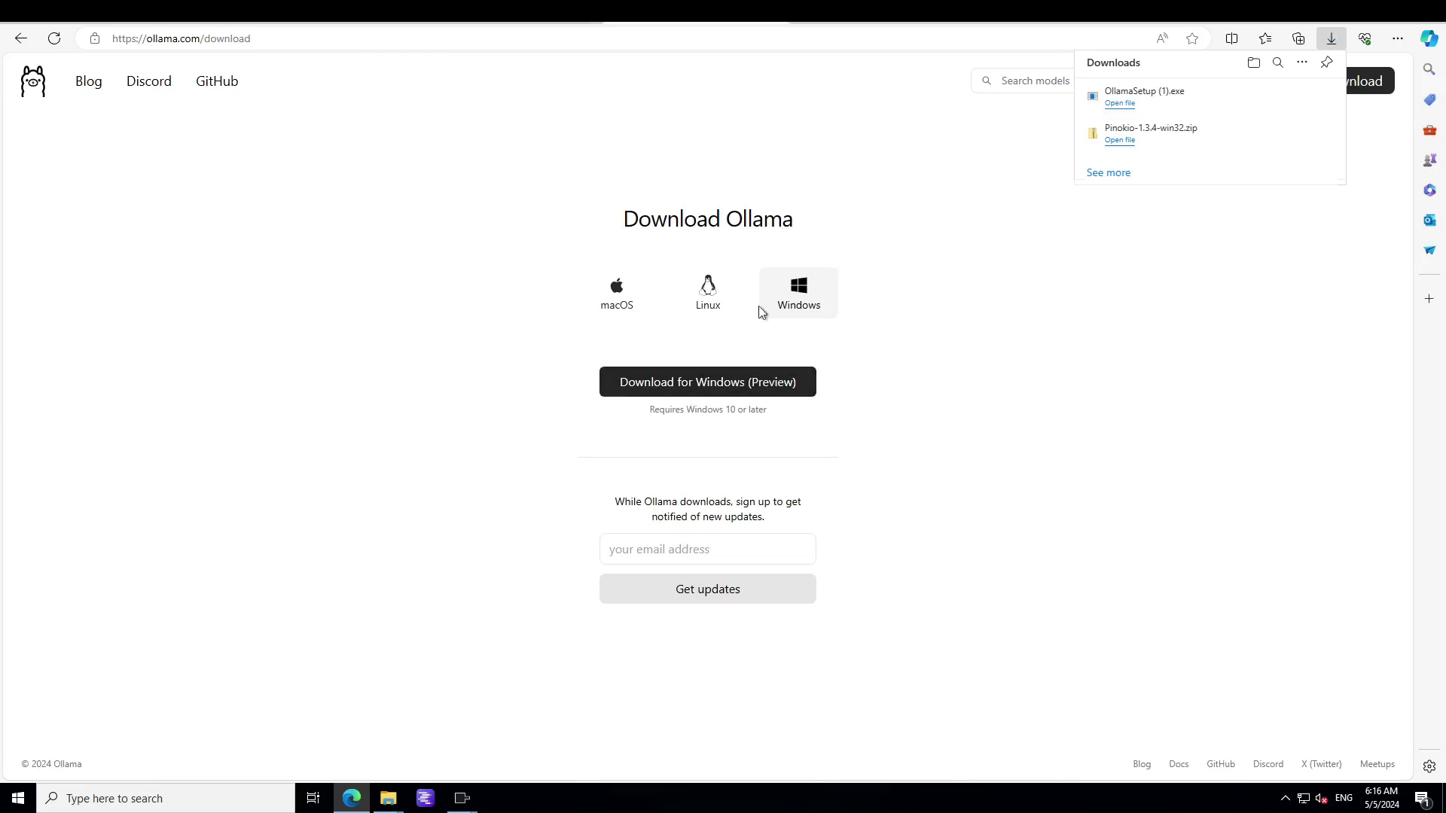
{"action": "left_click", "coordinate": [1113, 105]}
Install Ollama 0.1.33, letting setup automatically close the running Ollama applications
{"action": "left_click", "coordinate": [915, 622]}
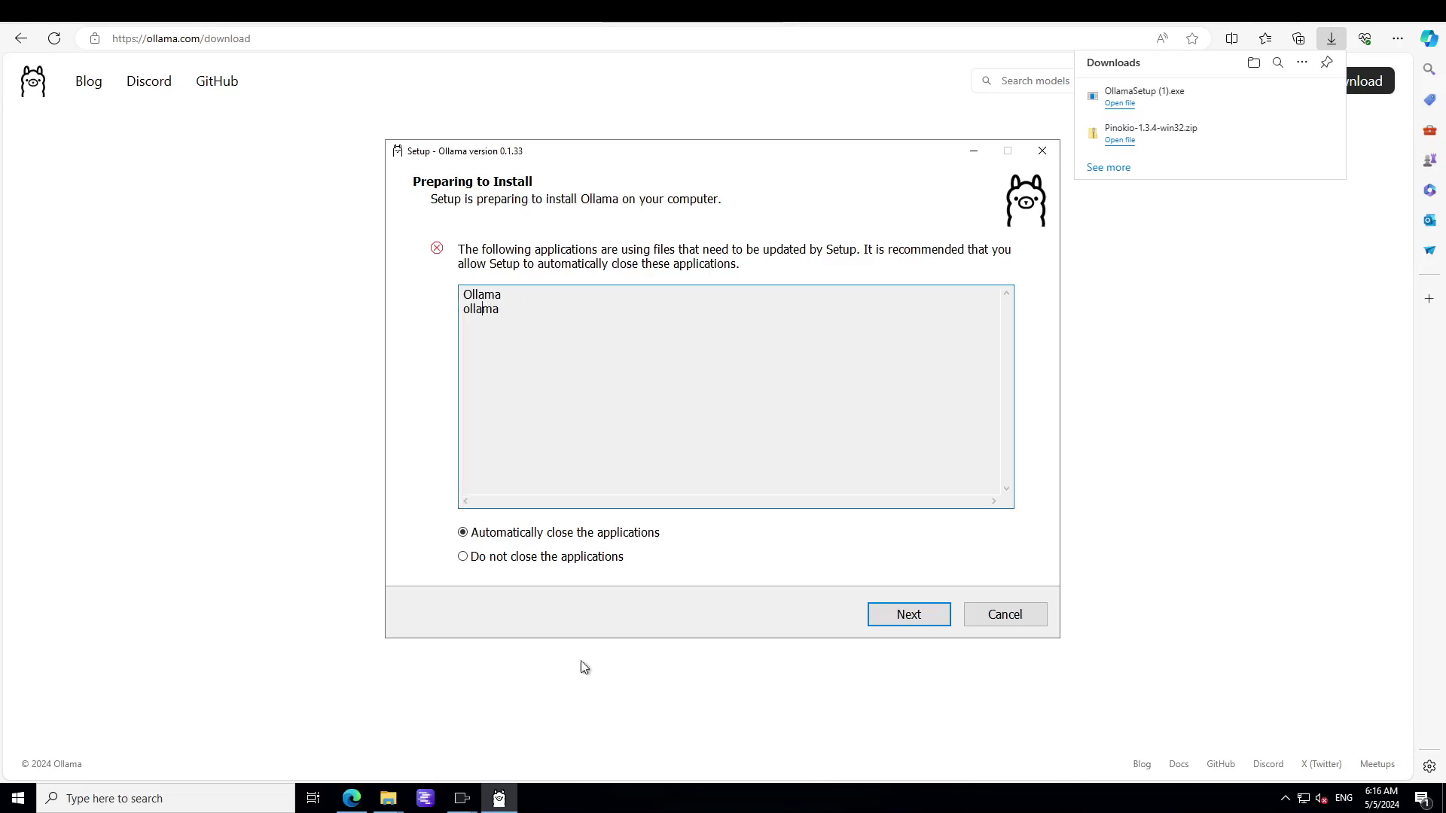
{"action": "left_click", "coordinate": [909, 616]}
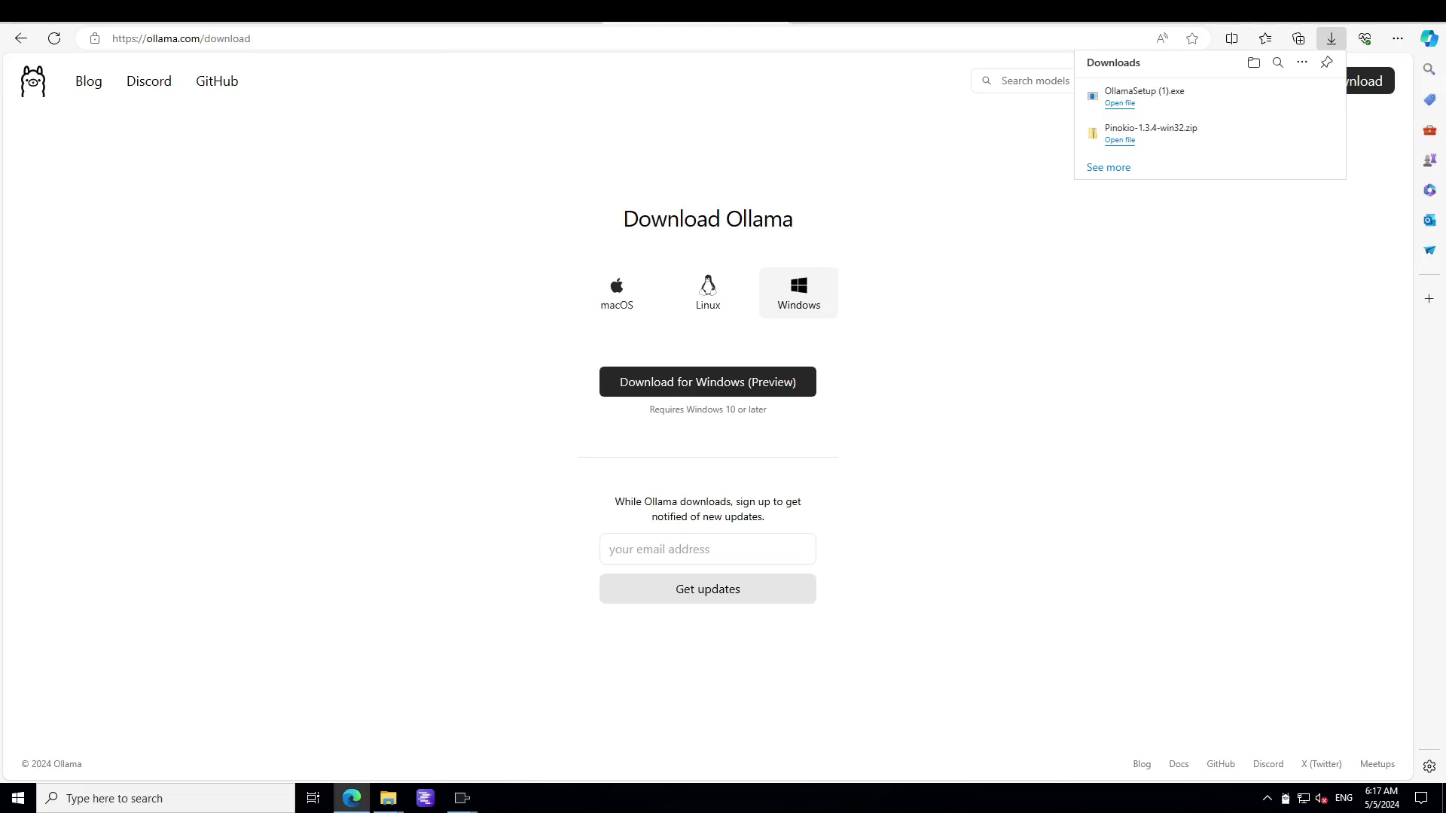
Return to Pinokio and get past the Ollama reminder so Open WebUI v0.1.123 serves at 127.0.0.1:8080
{"action": "mouse_move", "coordinate": [461, 797]}
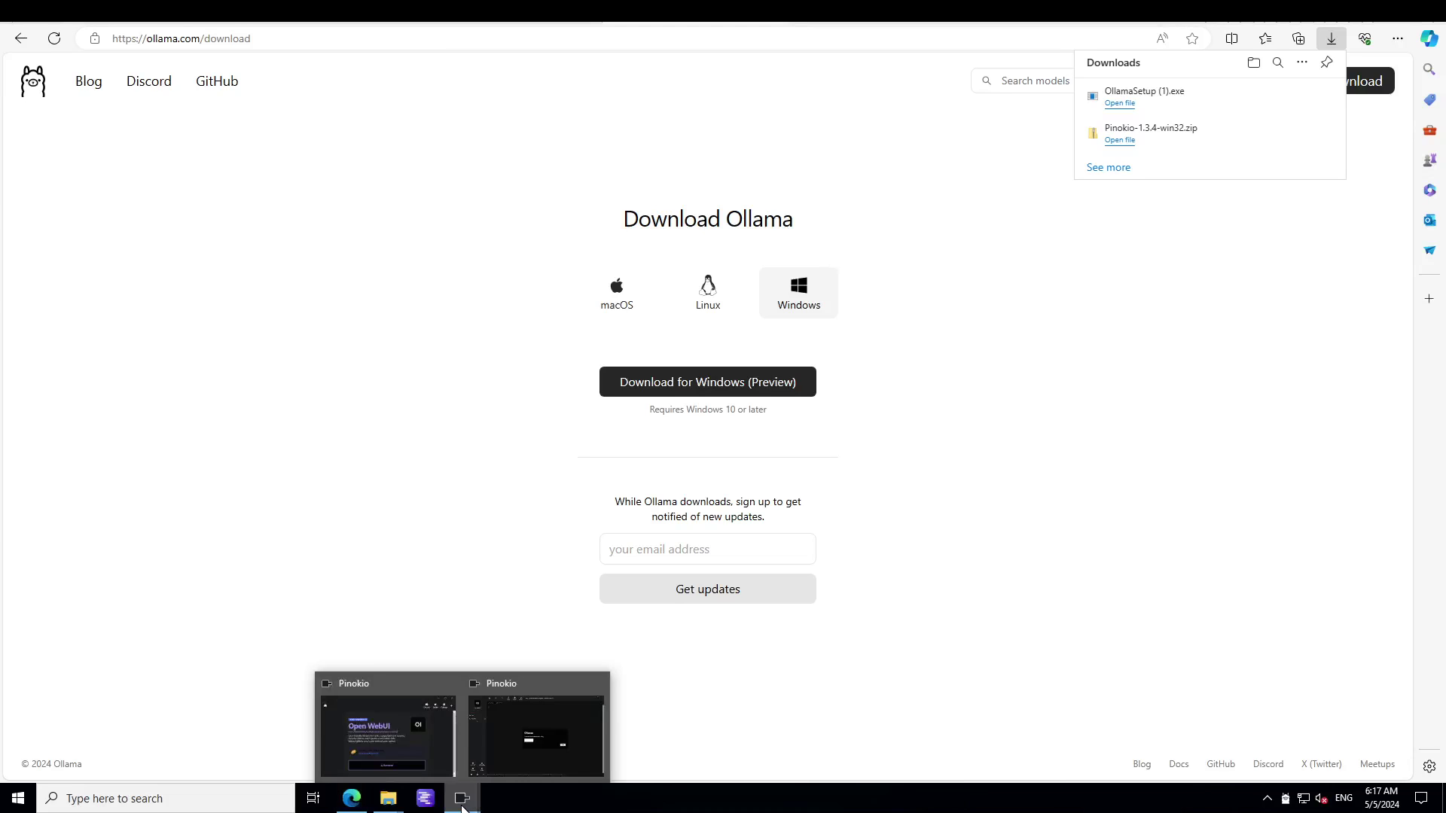
{"action": "left_click", "coordinate": [506, 746]}
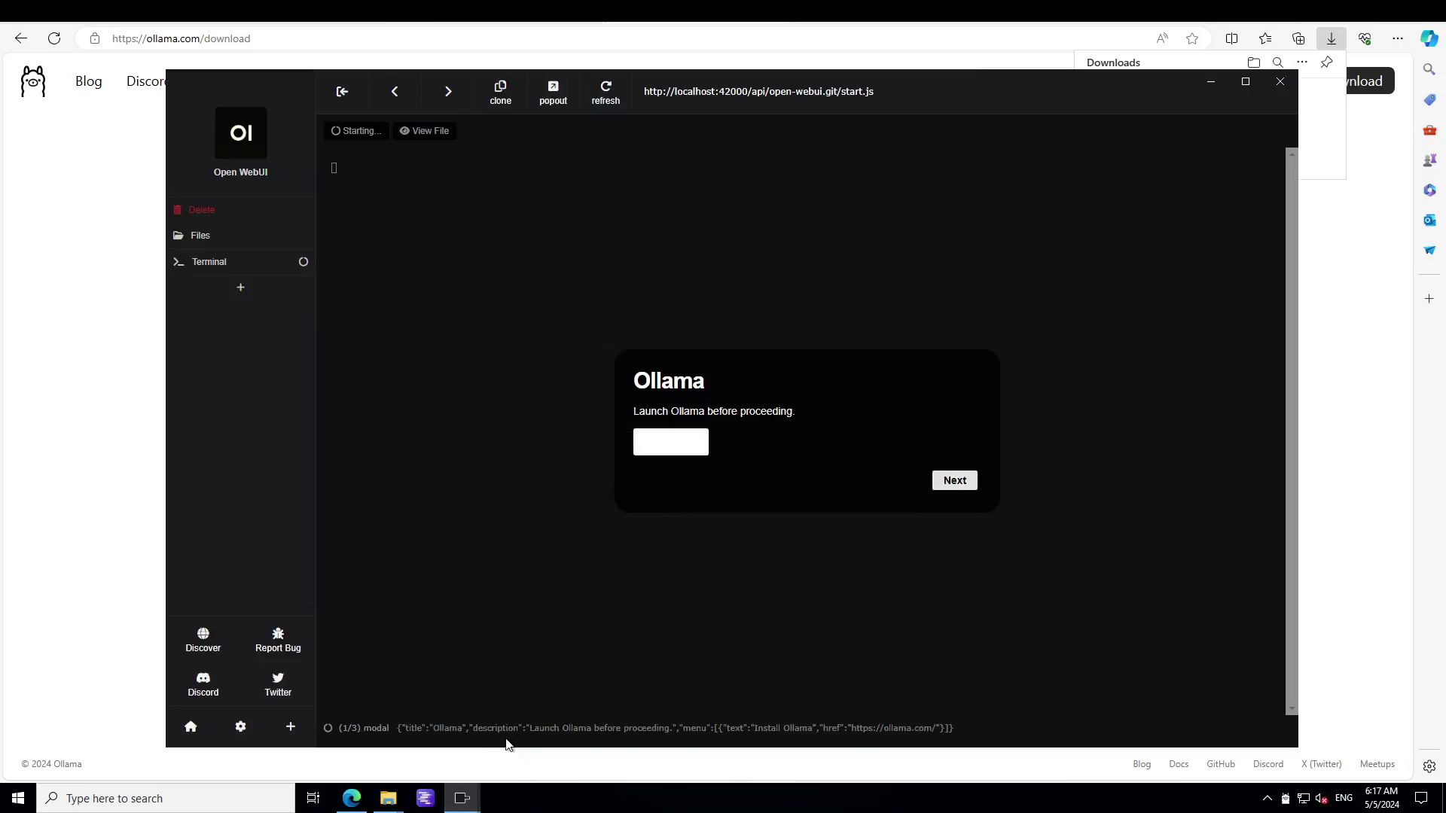
{"action": "left_click", "coordinate": [955, 482]}
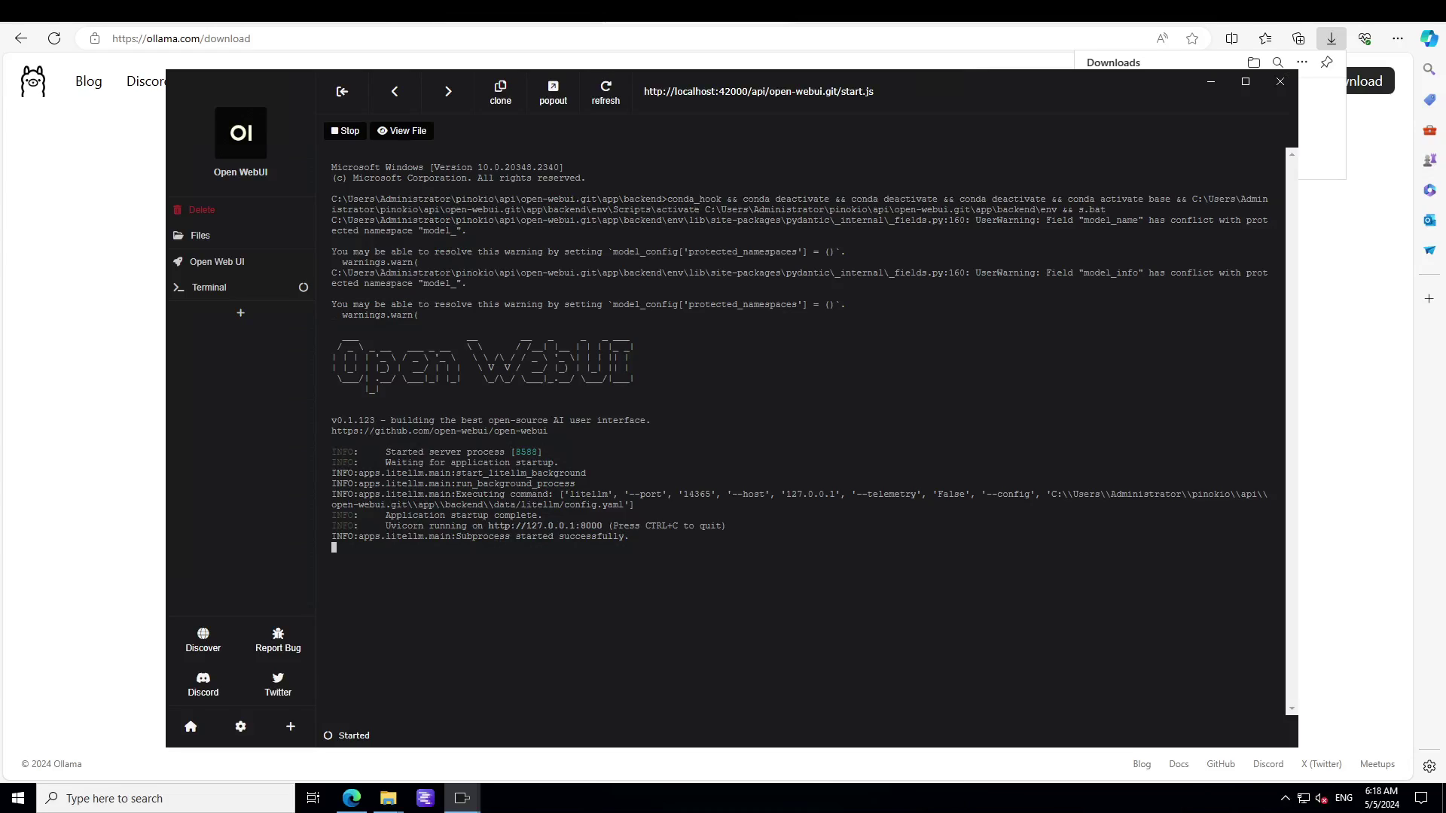
Open the Open WebUI interface from Pinokio's sidebar and close the What's New release notes
{"action": "left_click", "coordinate": [205, 261]}
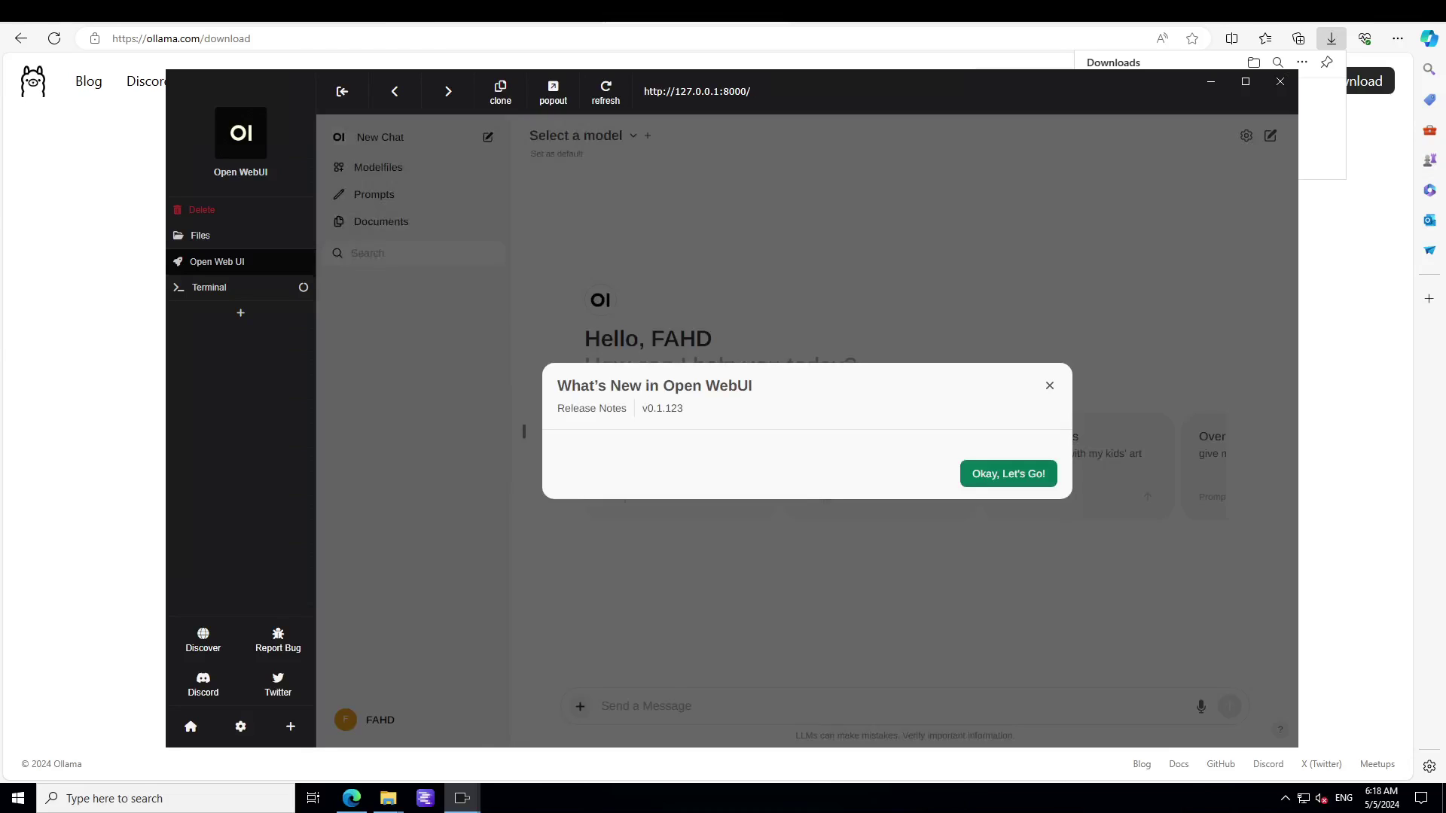
{"action": "left_click", "coordinate": [1000, 482]}
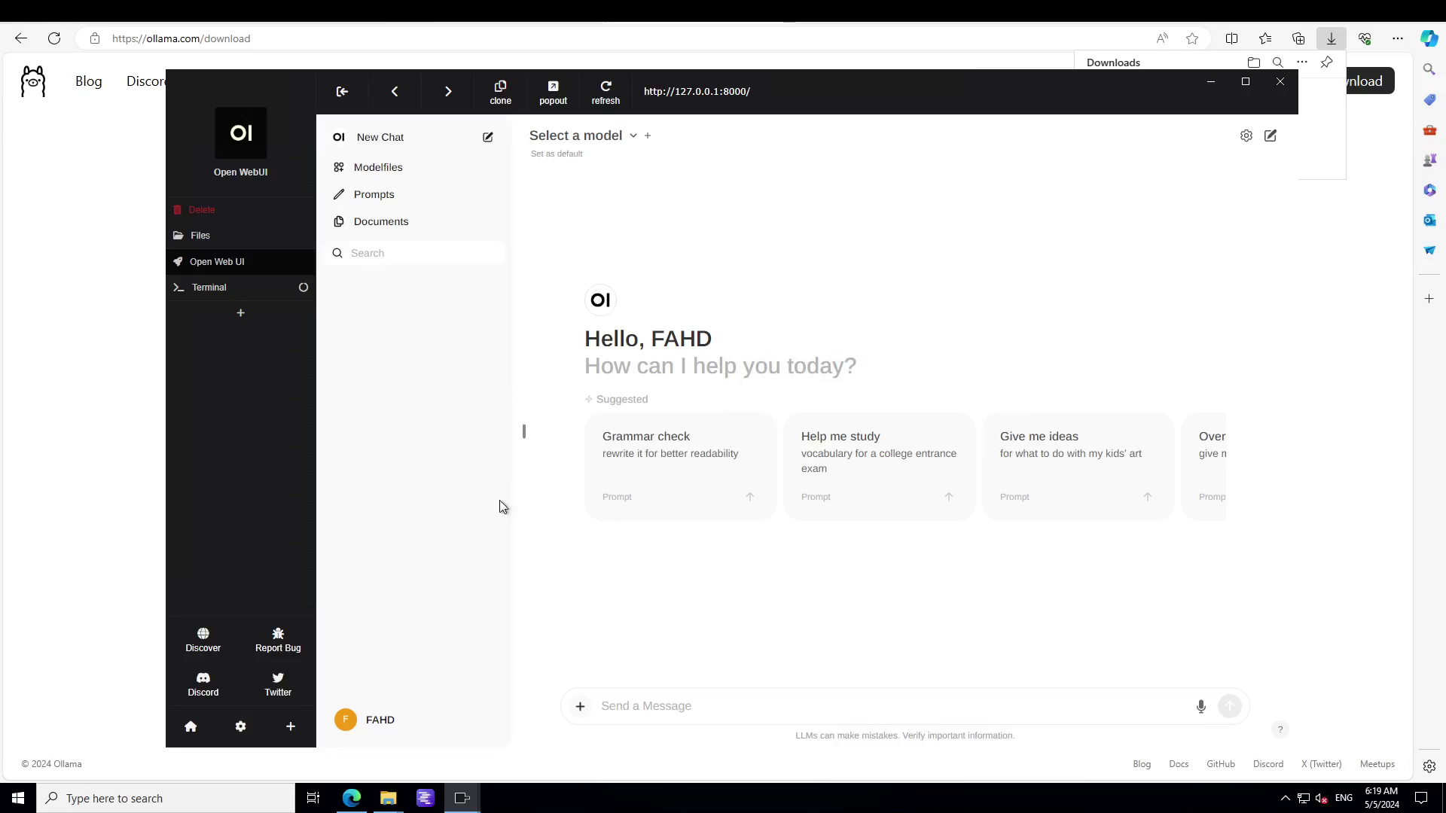
Pick llama3:latest as the chat model, then go to the Modelfiles page
{"action": "left_click", "coordinate": [637, 145]}
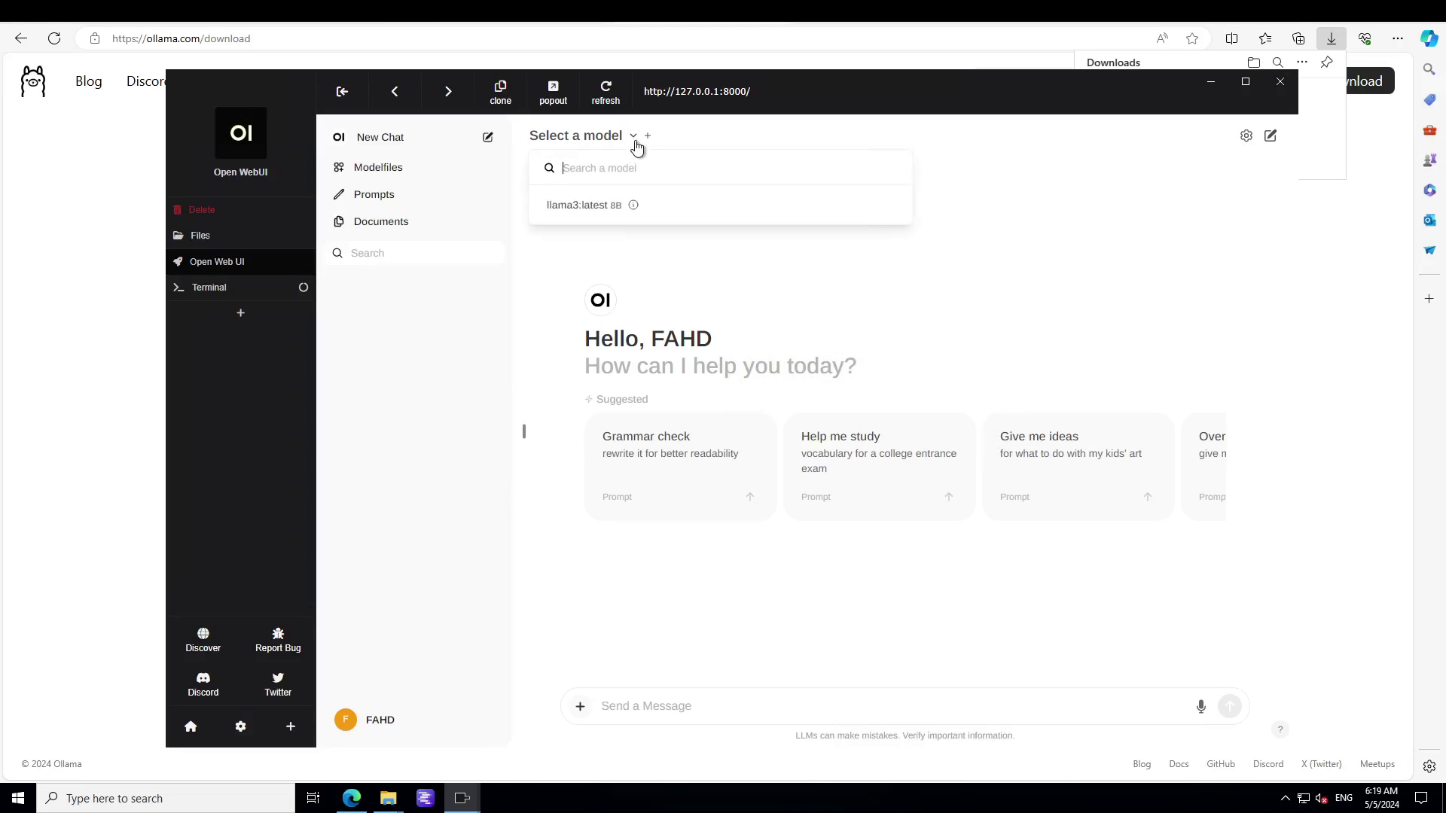
{"action": "left_click", "coordinate": [580, 214]}
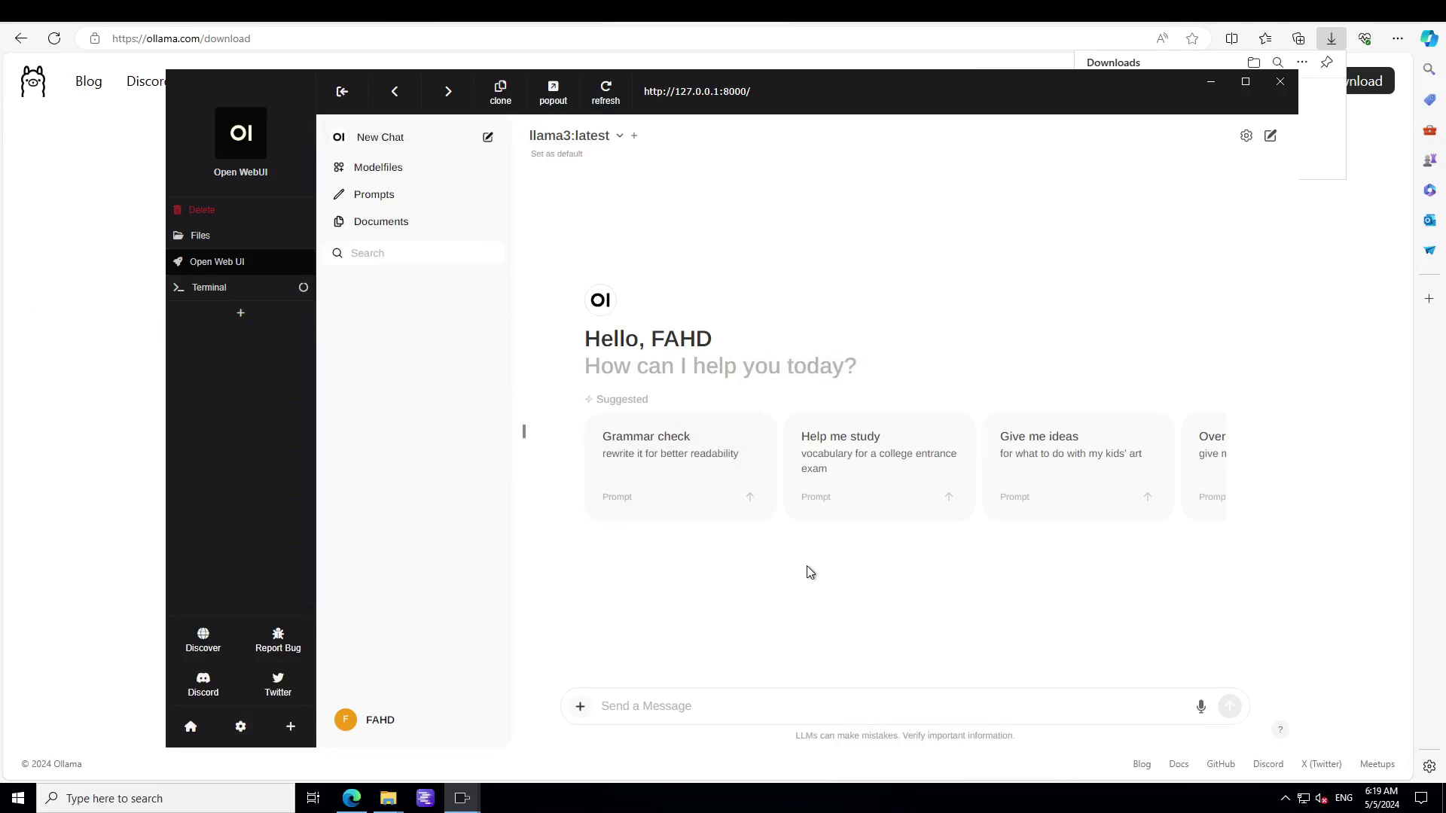
{"action": "left_click", "coordinate": [371, 173]}
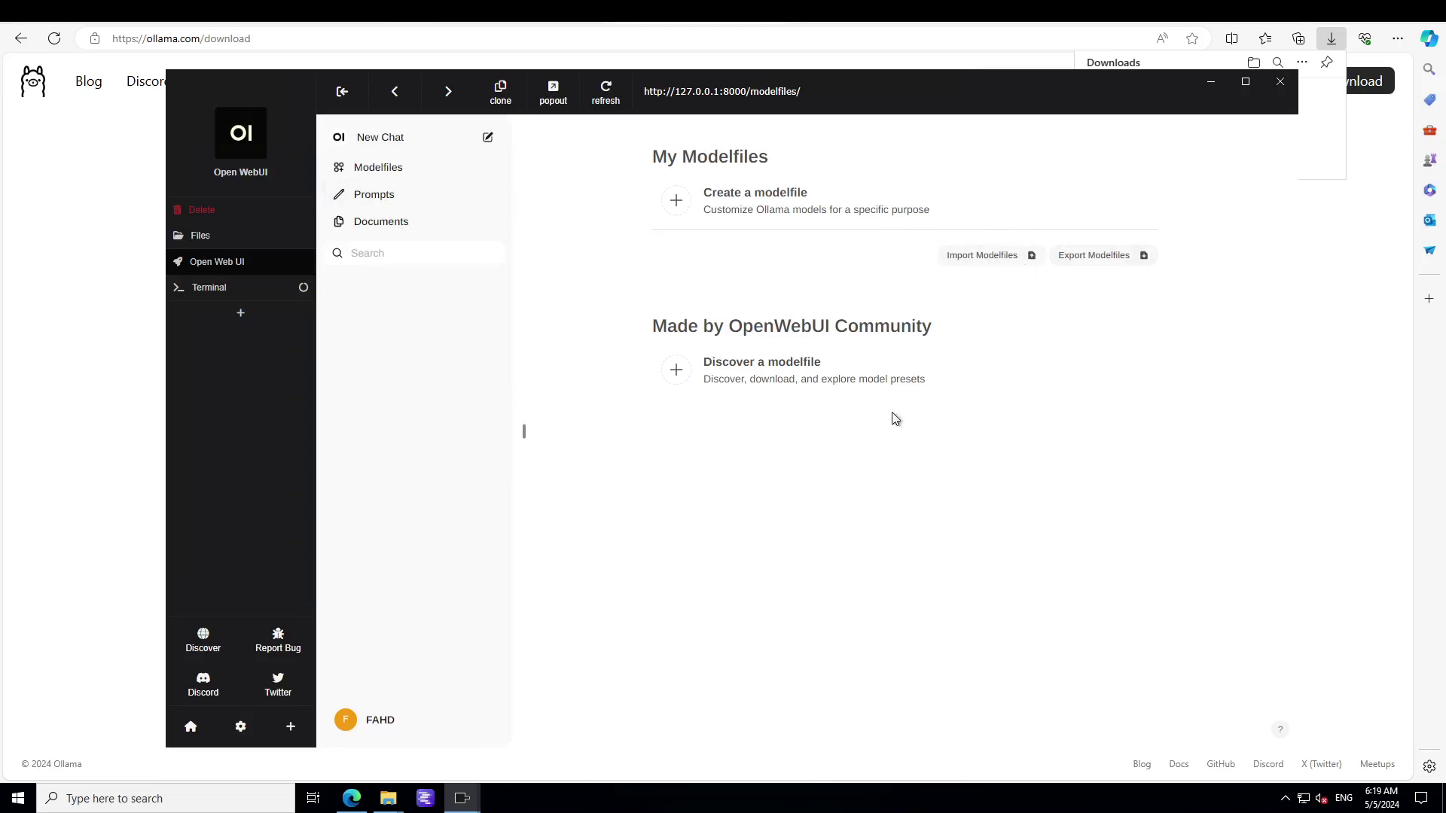
Browse the Prompts page, then open Documents and preview the Add Docs form without adding anything
{"action": "left_click", "coordinate": [384, 195]}
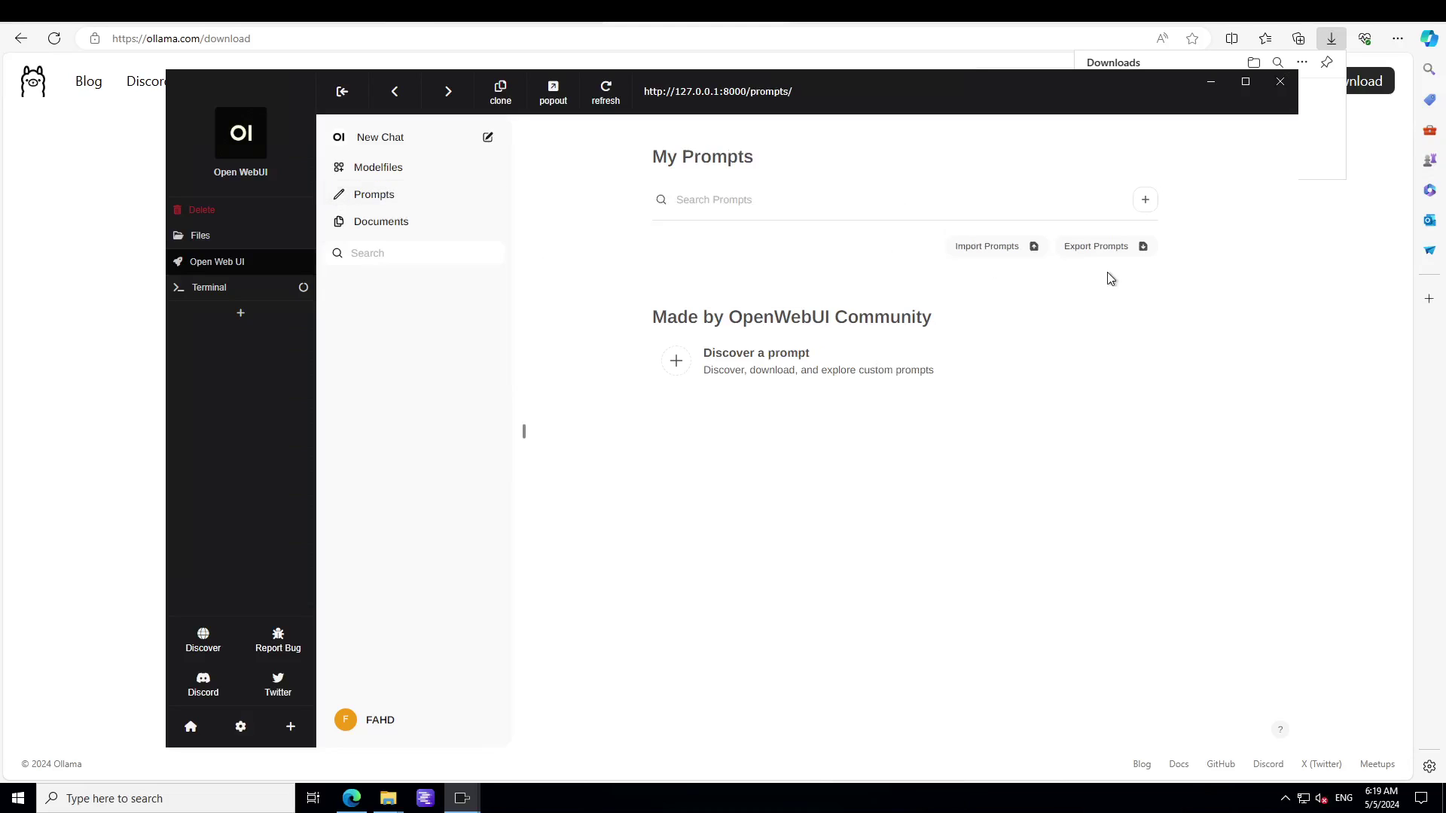
{"action": "left_click", "coordinate": [363, 228]}
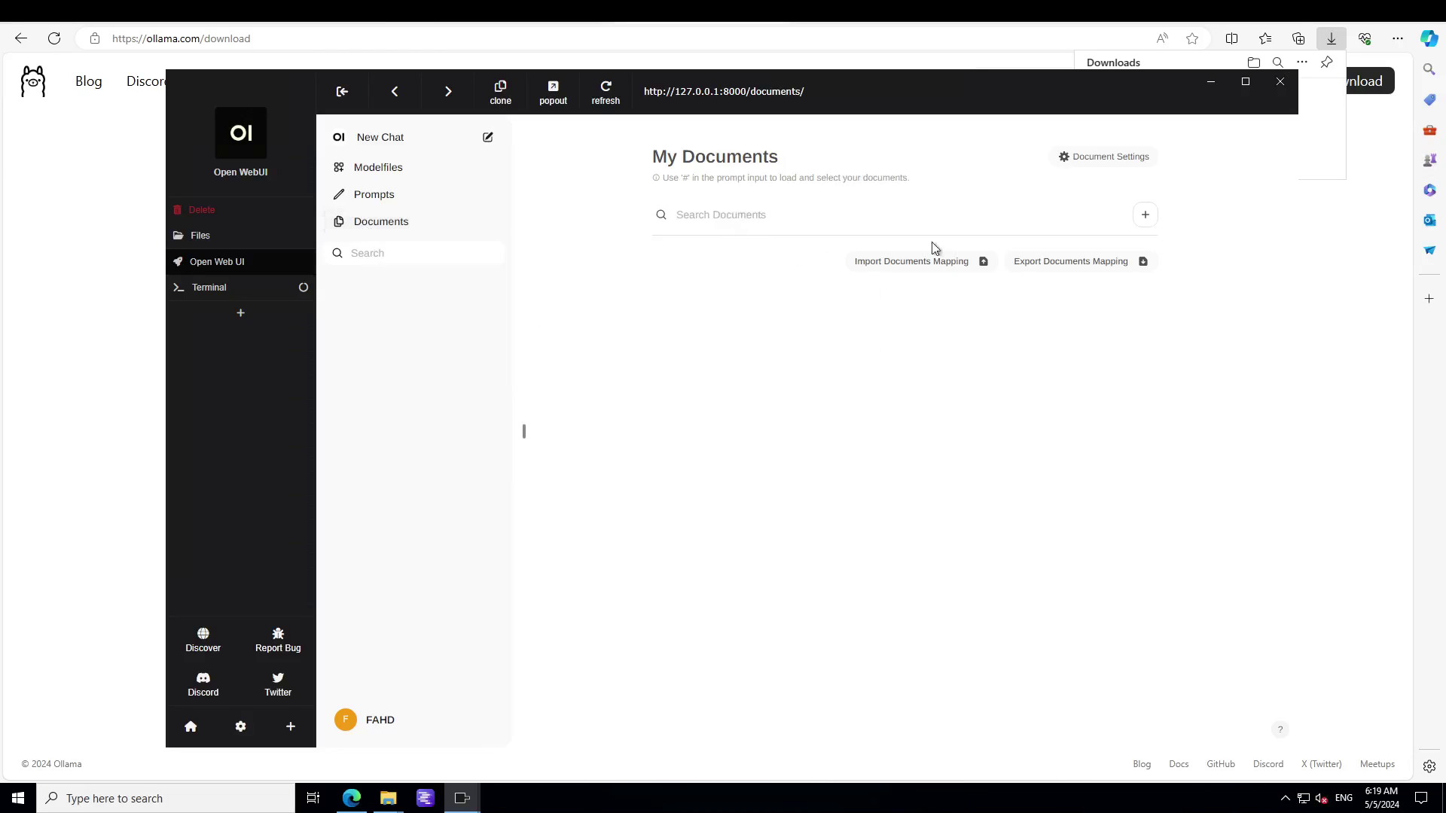
{"action": "left_click", "coordinate": [1146, 217]}
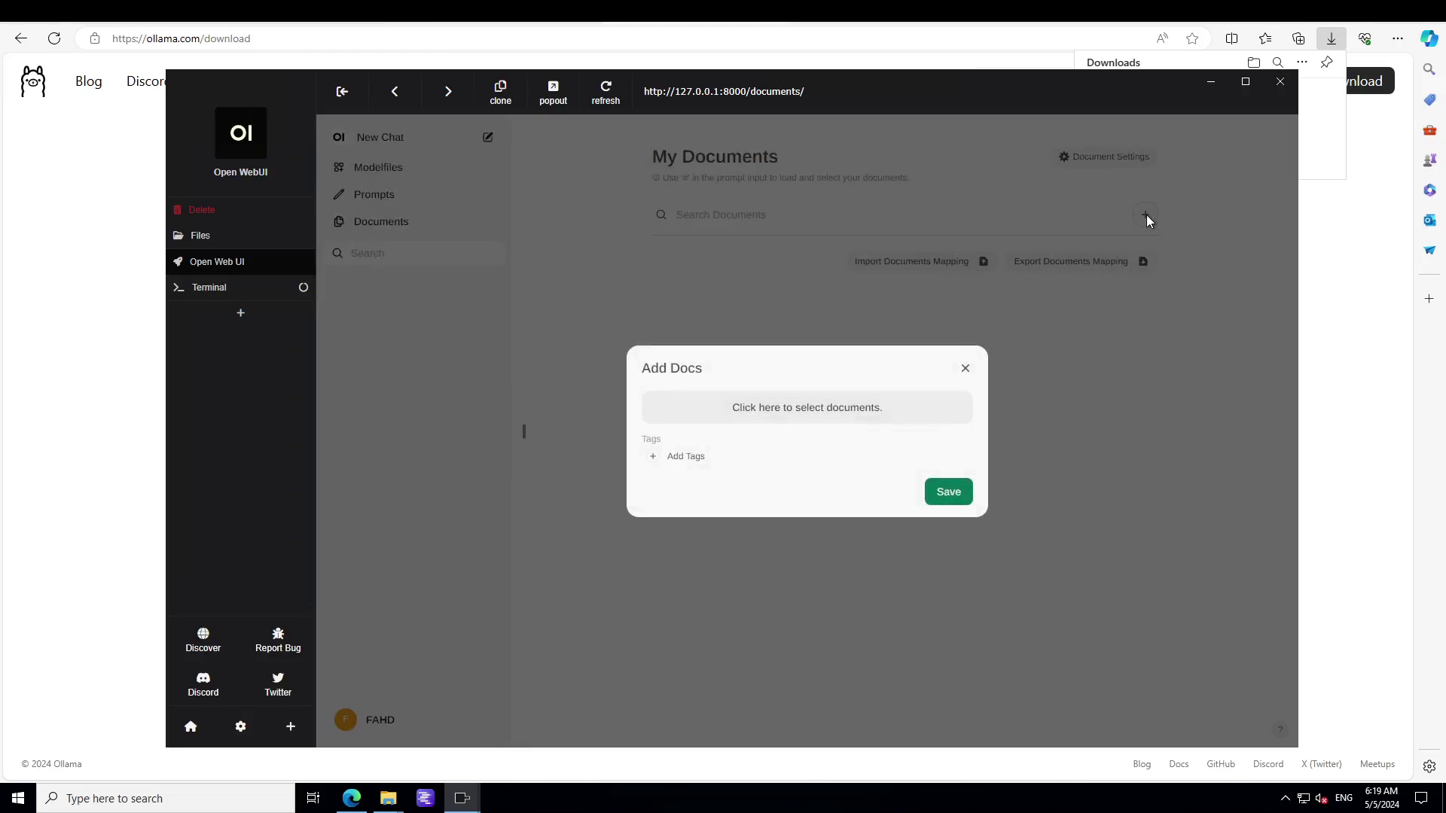
{"action": "left_click", "coordinate": [966, 367]}
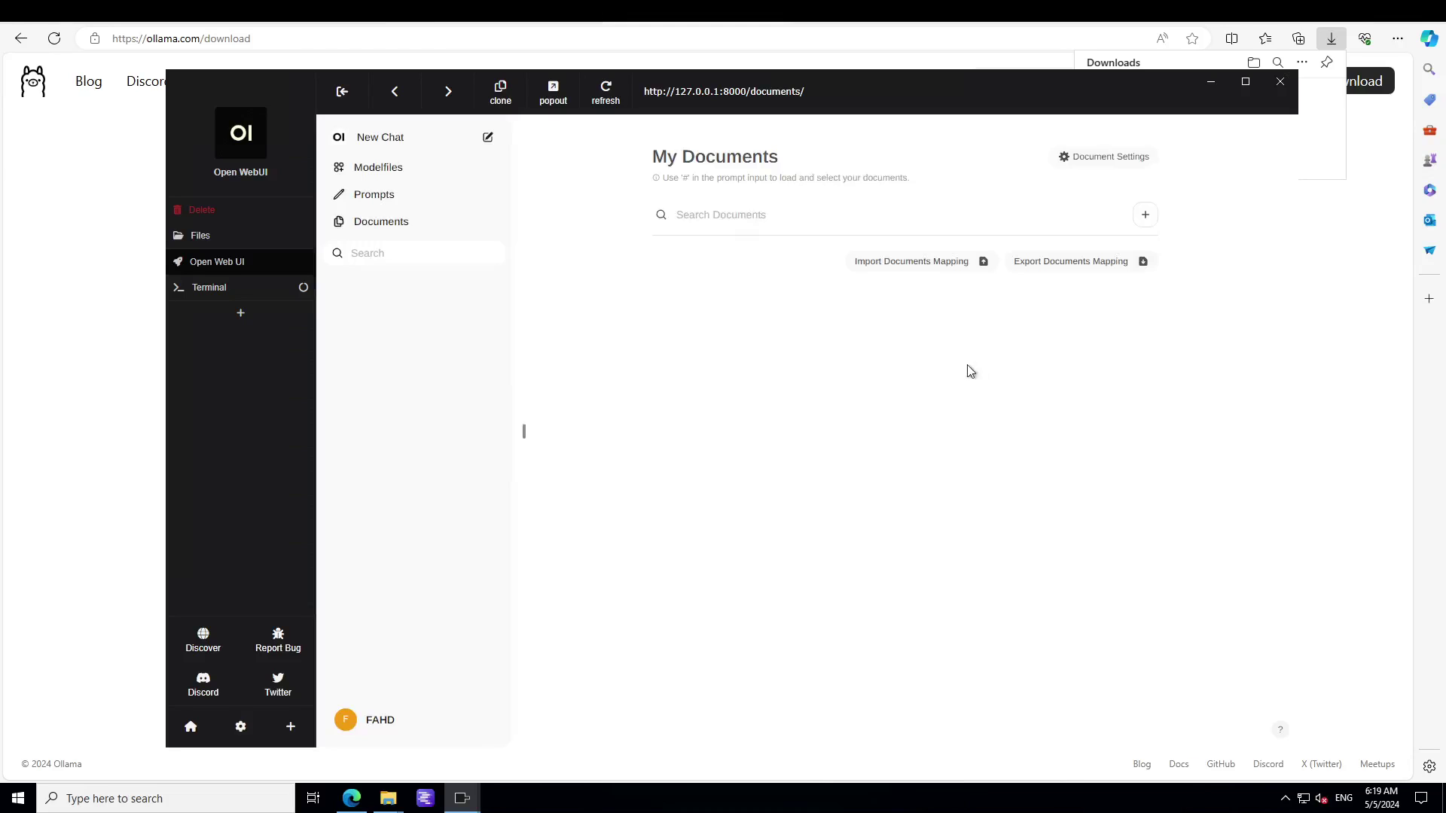
In a new chat, ask llama3:latest 'how much is enough' and read its full answer
{"action": "left_click", "coordinate": [342, 138]}
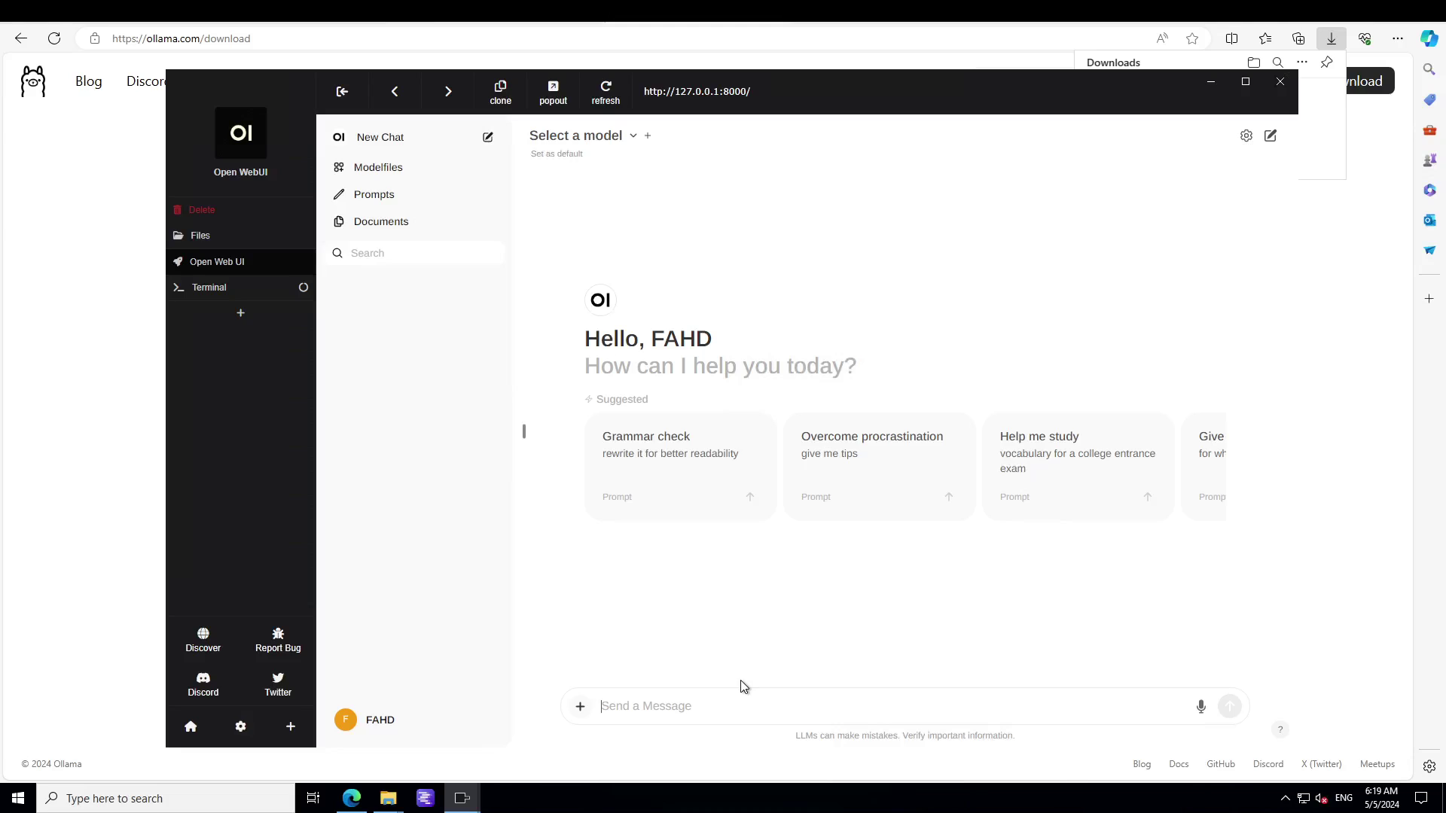
{"action": "type", "text": "how much is enough in life?"}
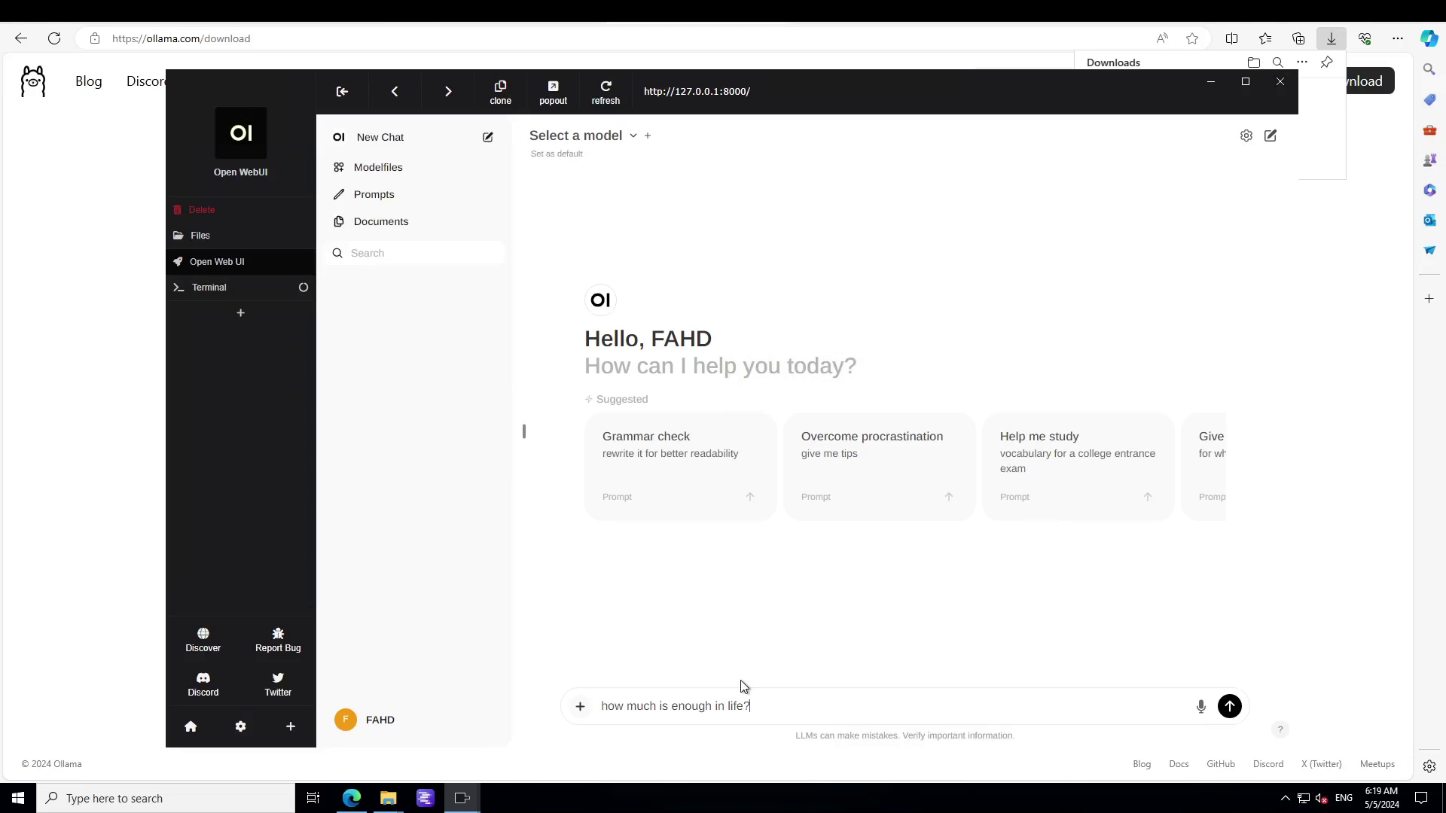
{"action": "key", "text": "Return"}
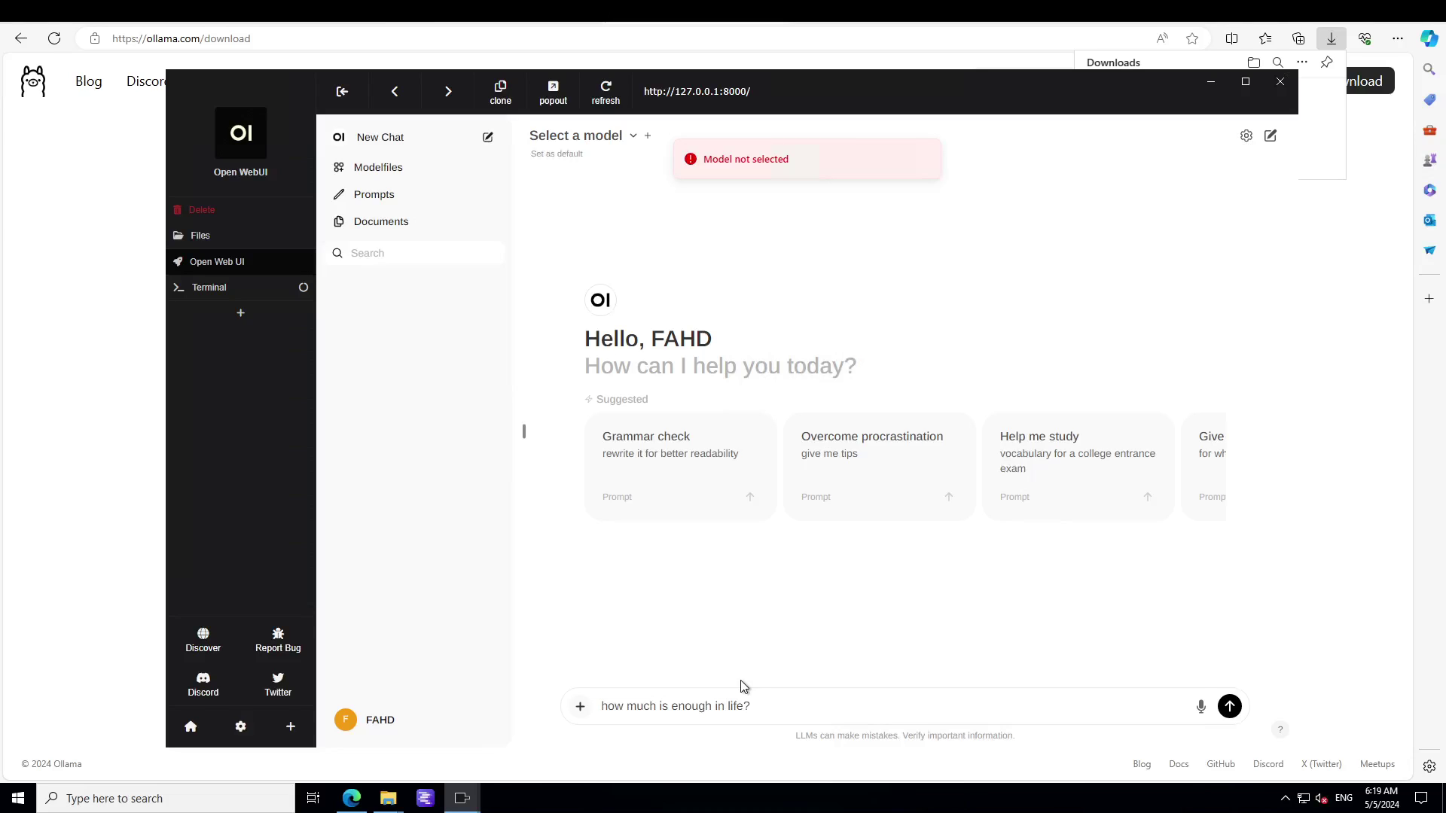
{"action": "left_click", "coordinate": [634, 138]}
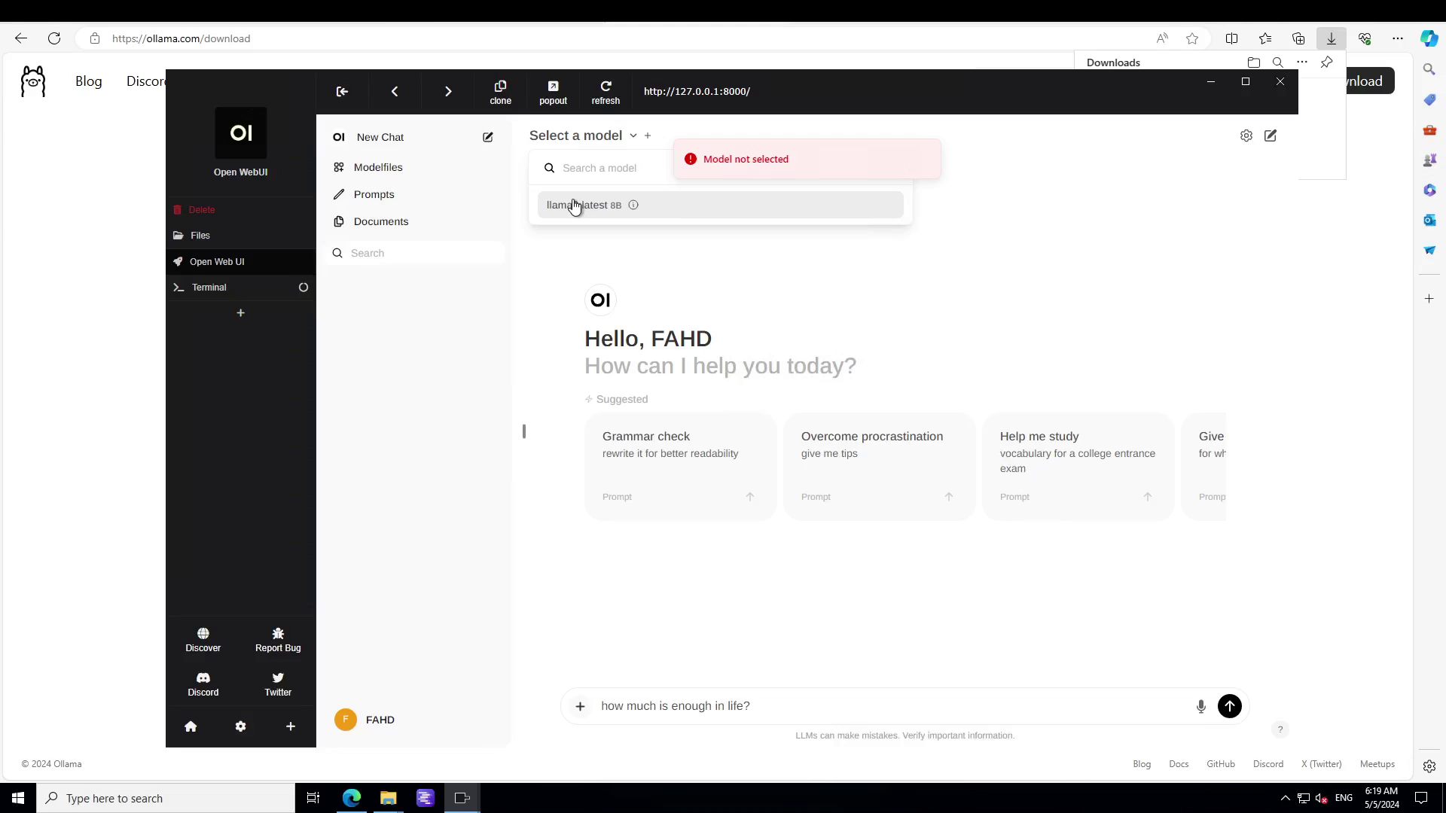
{"action": "left_click", "coordinate": [575, 206]}
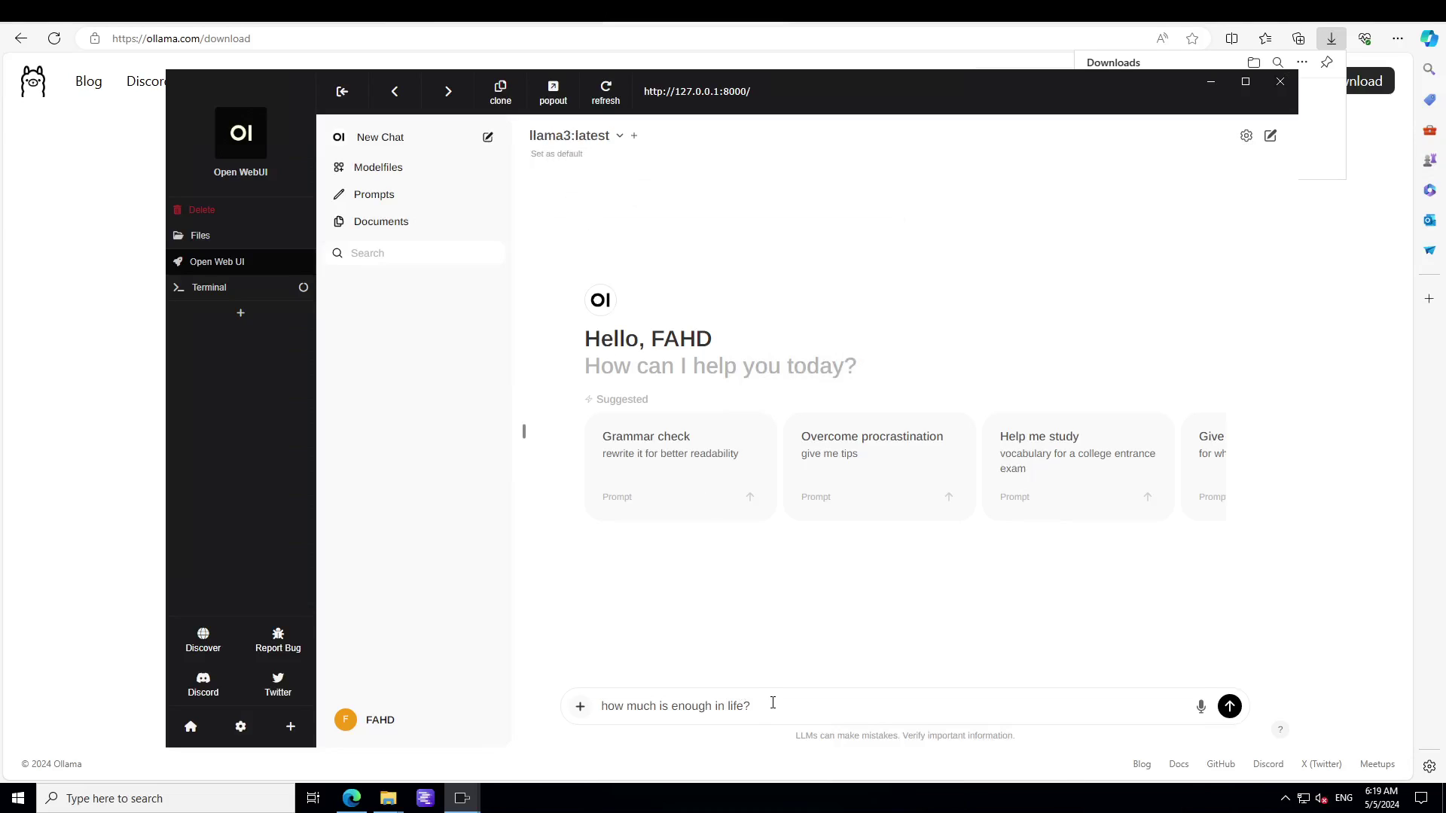
{"action": "key", "text": "Return"}
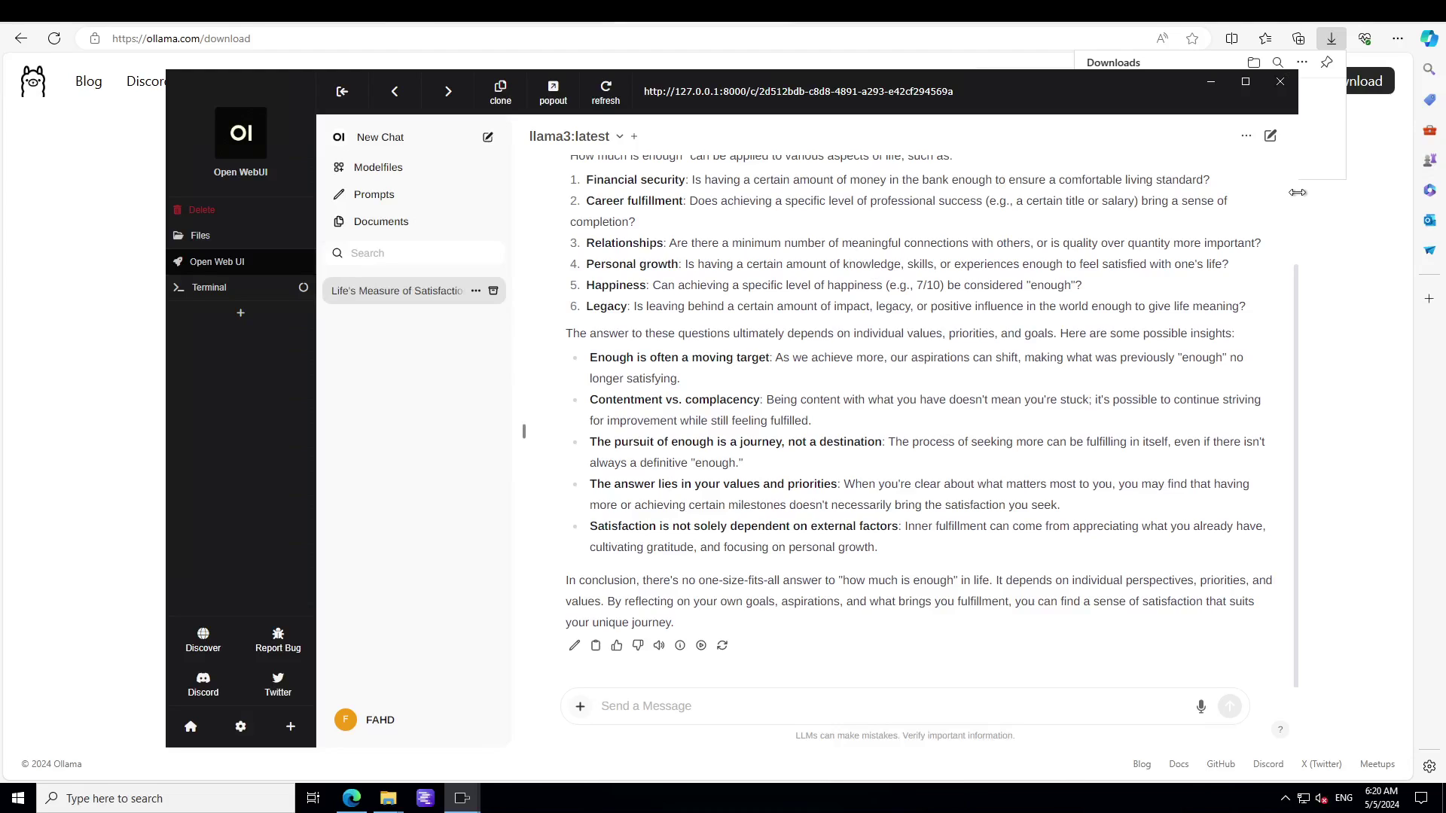
{"action": "scroll", "coordinate": [971, 412], "scroll_direction": "up", "scroll_amount": 2}
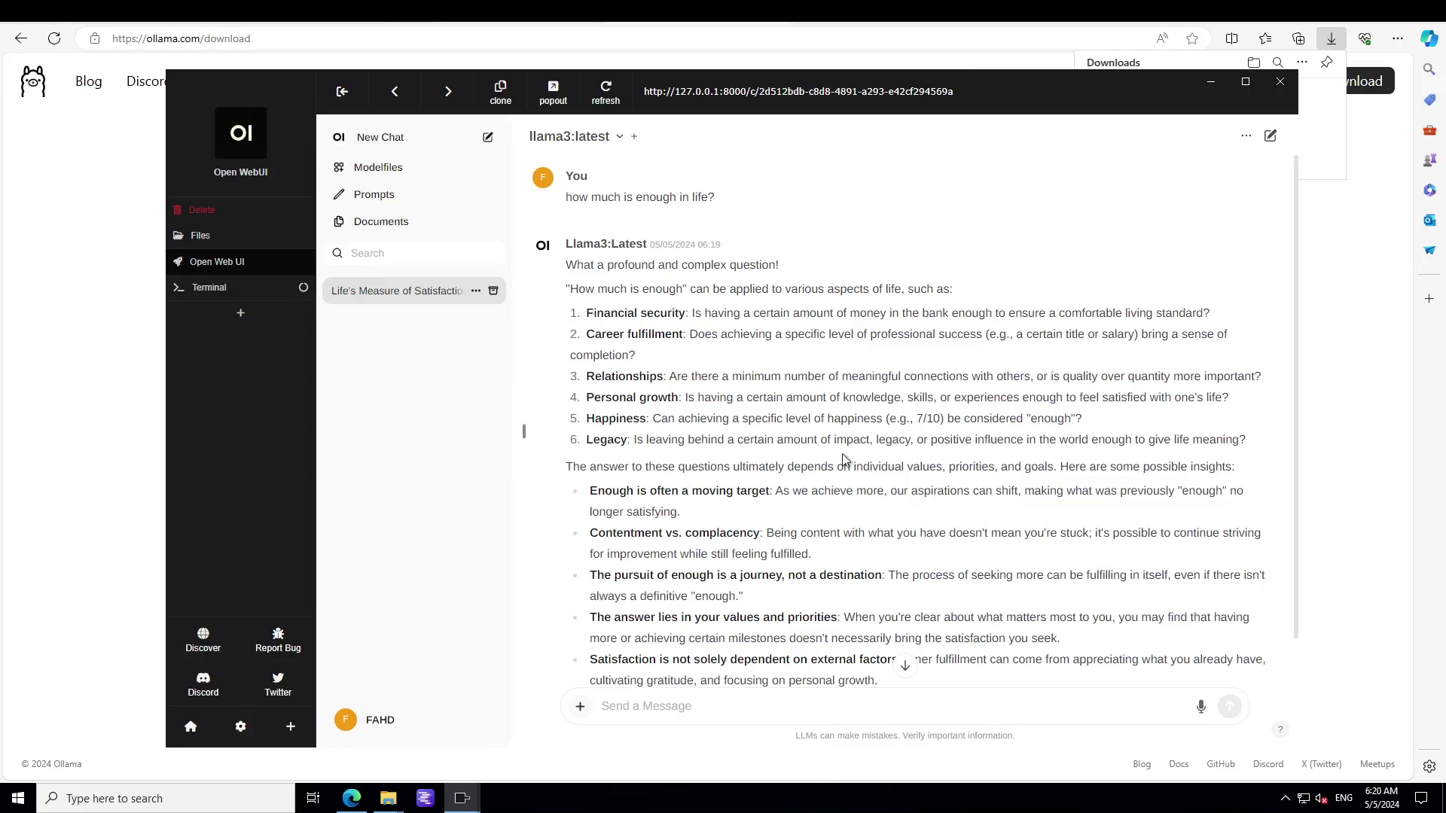
Upload mypdf.pdf from the Desktop into the Documents library, saved as #mypdfpdf
{"action": "left_click", "coordinate": [388, 230]}
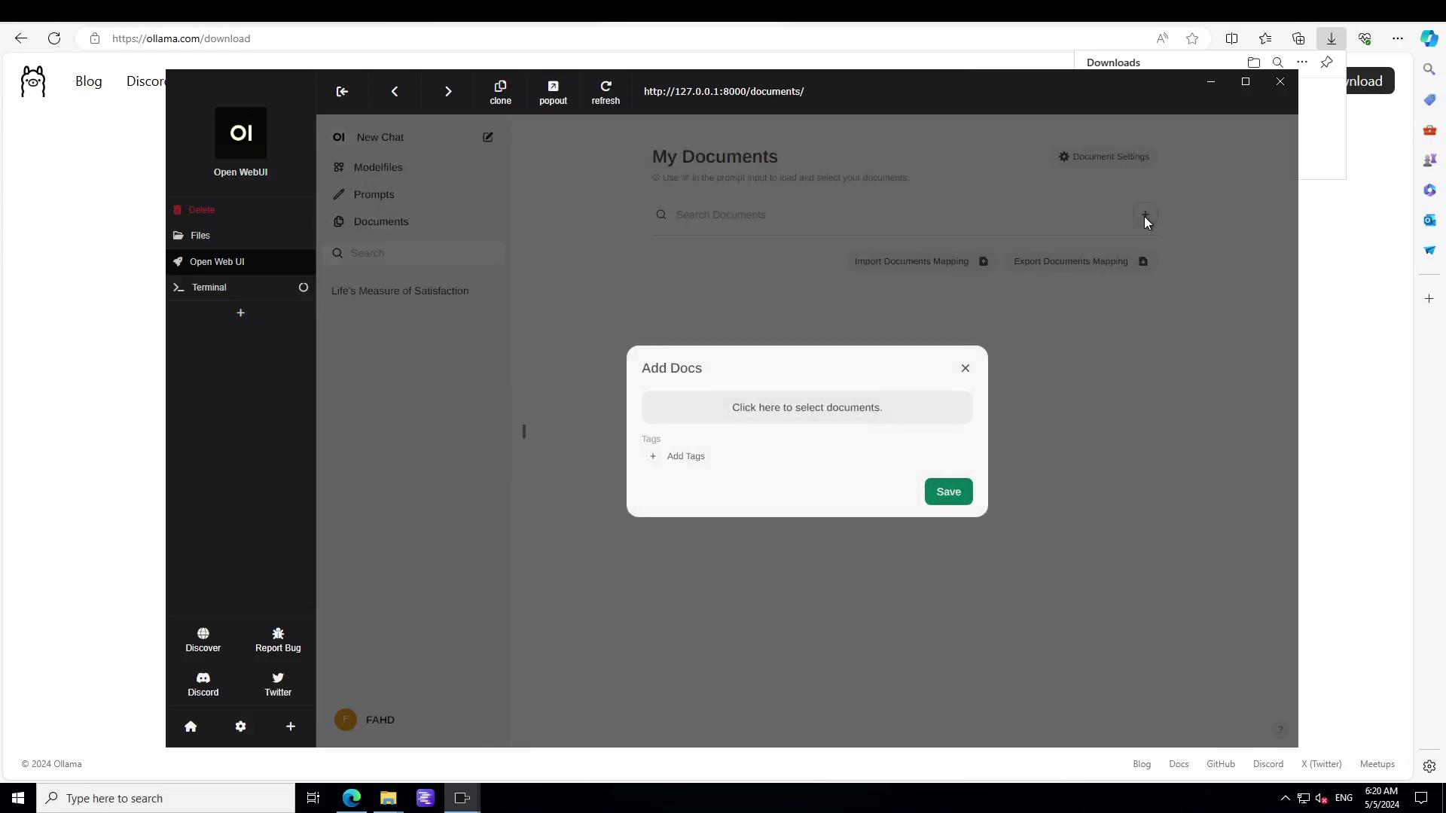
{"action": "left_click", "coordinate": [1146, 218]}
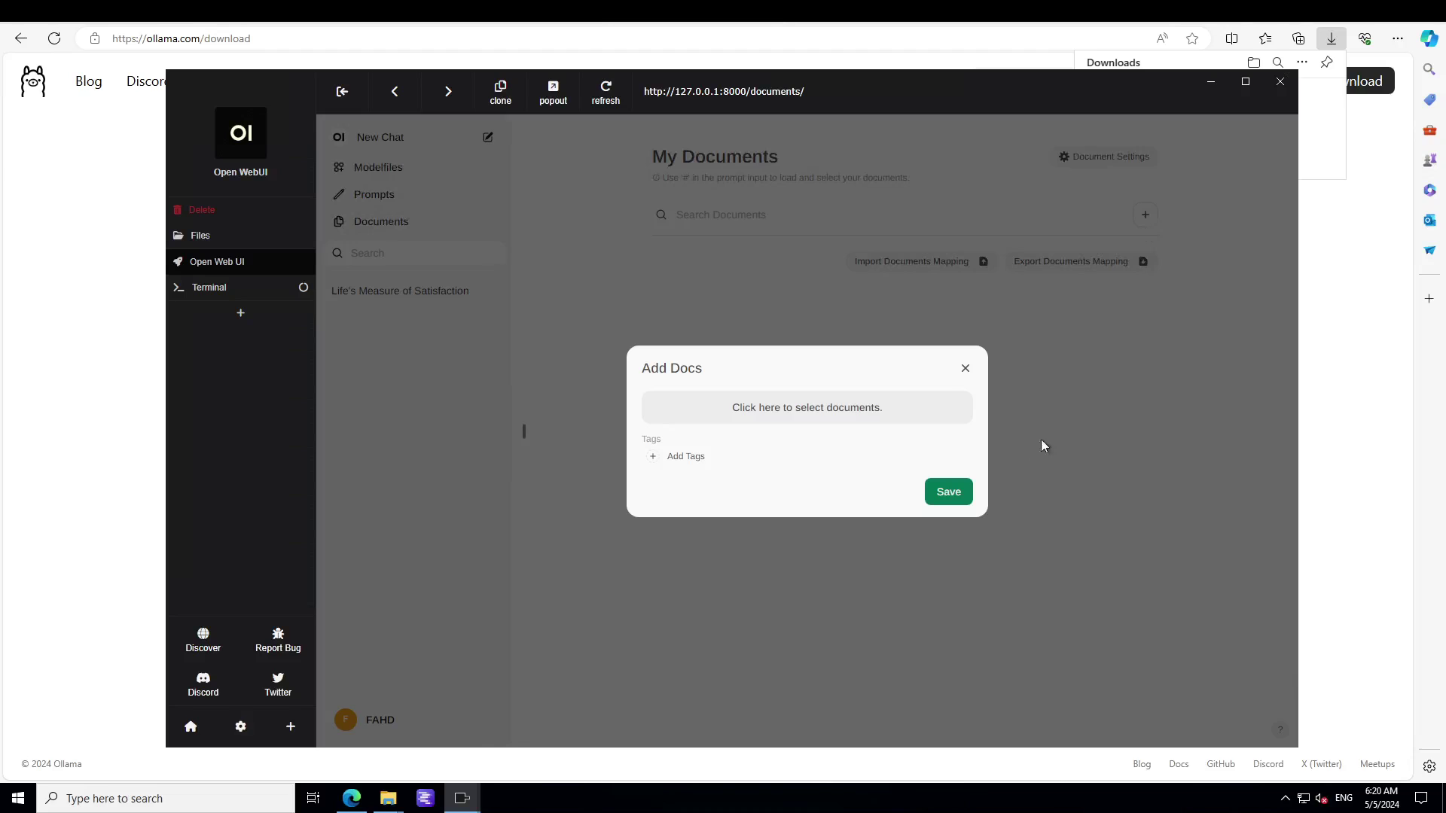
{"action": "left_click", "coordinate": [810, 409]}
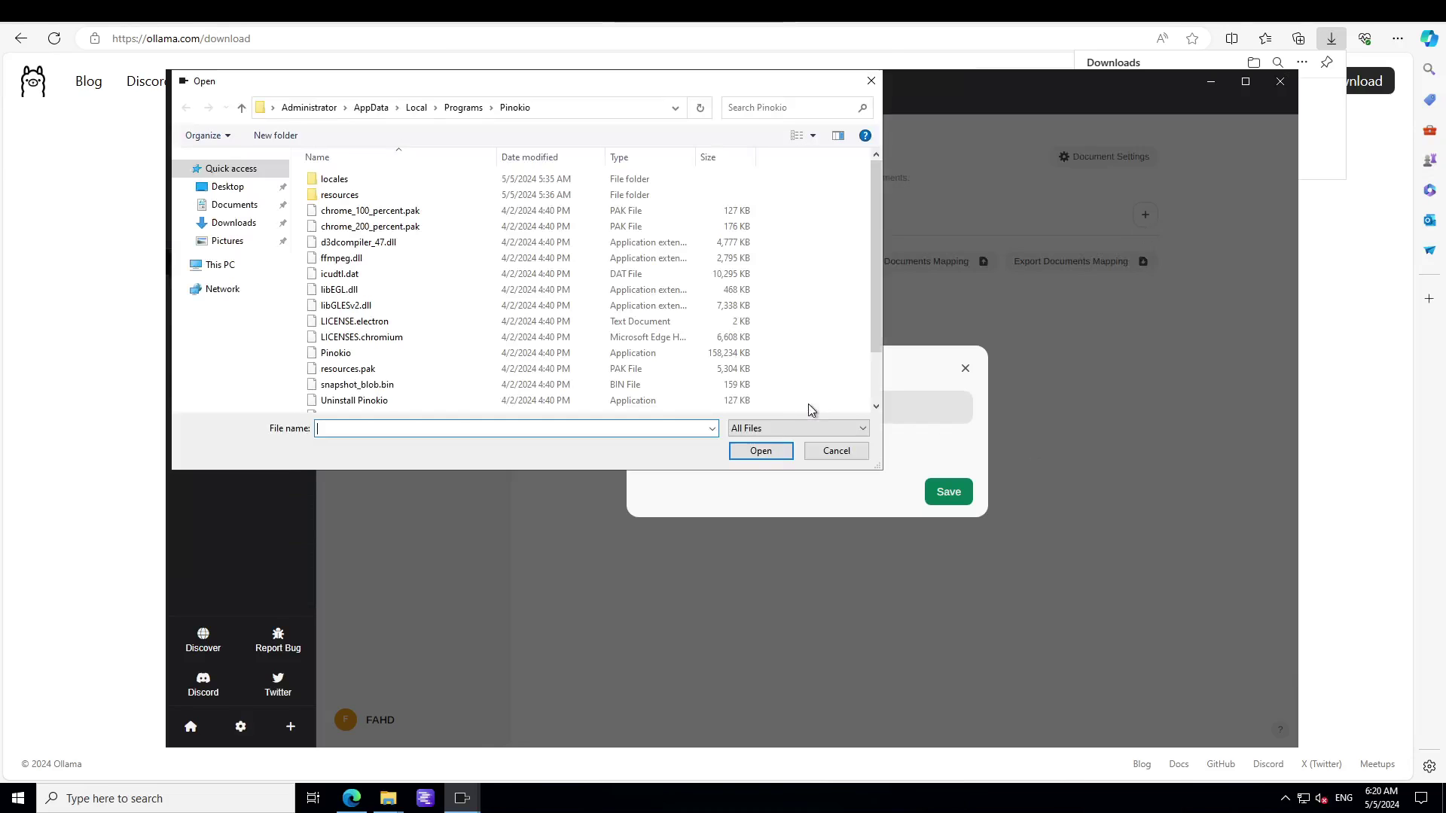
{"action": "left_click", "coordinate": [228, 187]}
{"action": "double_click", "coordinate": [334, 258]}
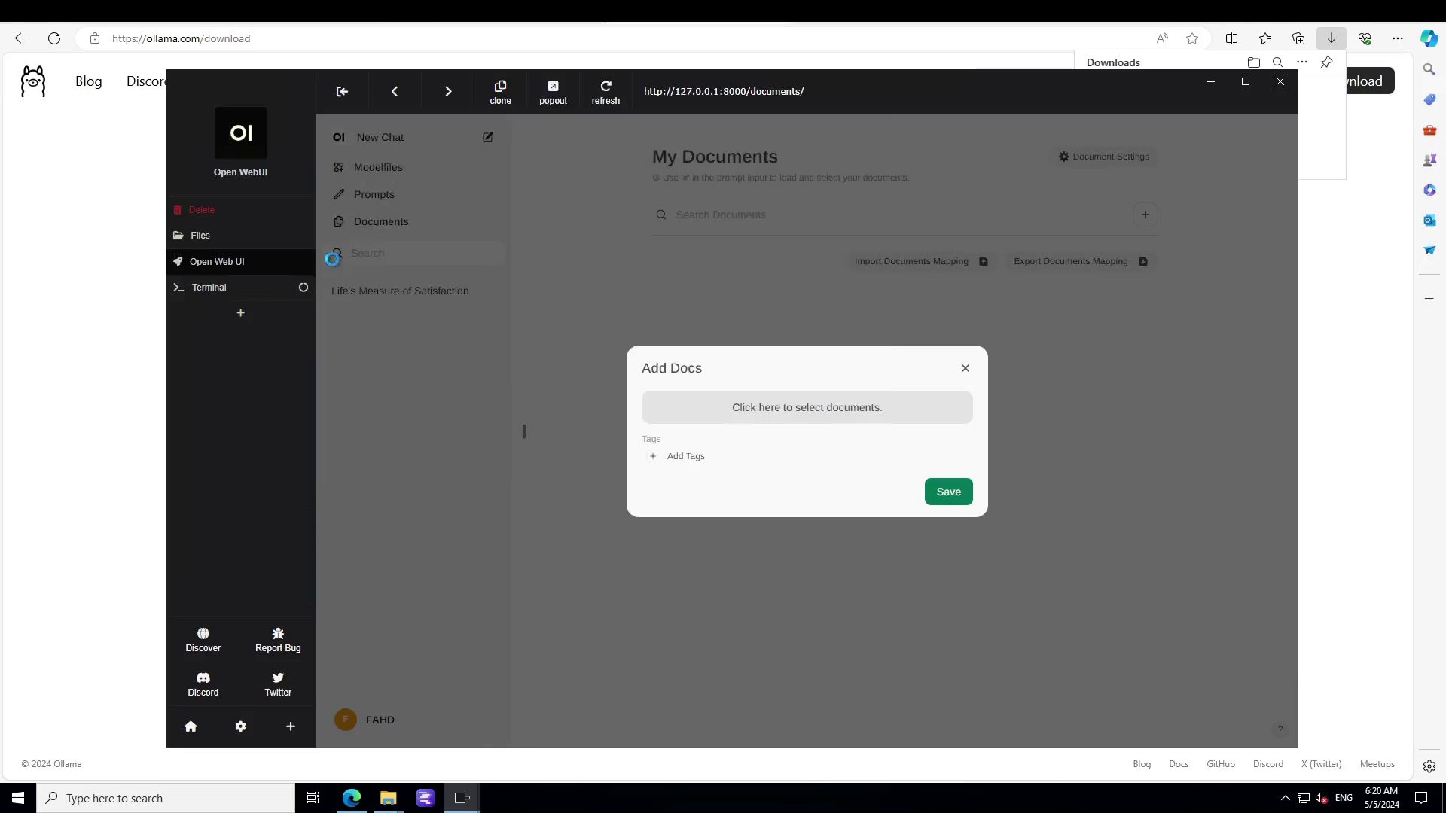
{"action": "left_click", "coordinate": [944, 495]}
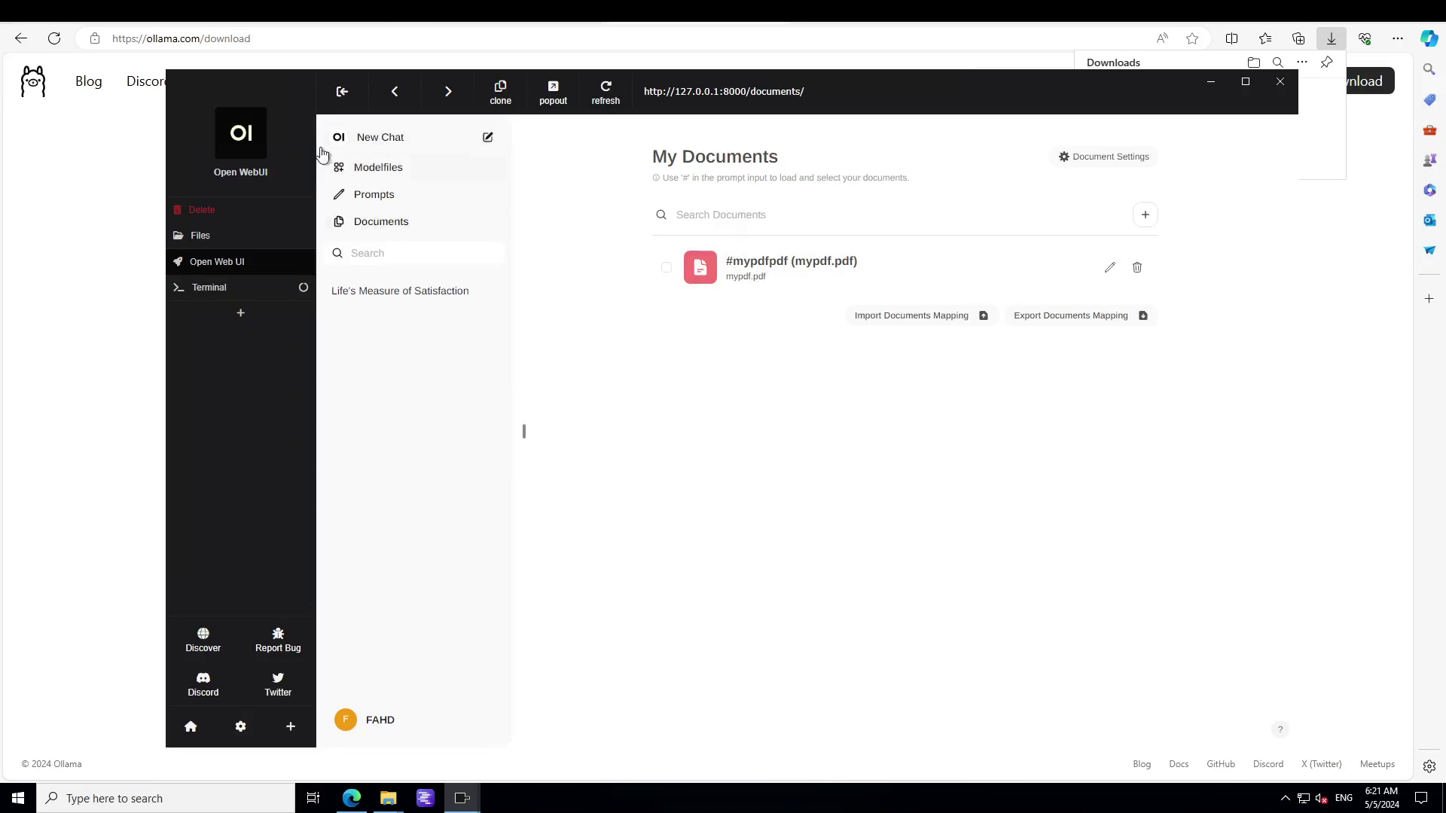
Start a new chat with llama3:latest selected and set as the default model
{"action": "left_click", "coordinate": [386, 144]}
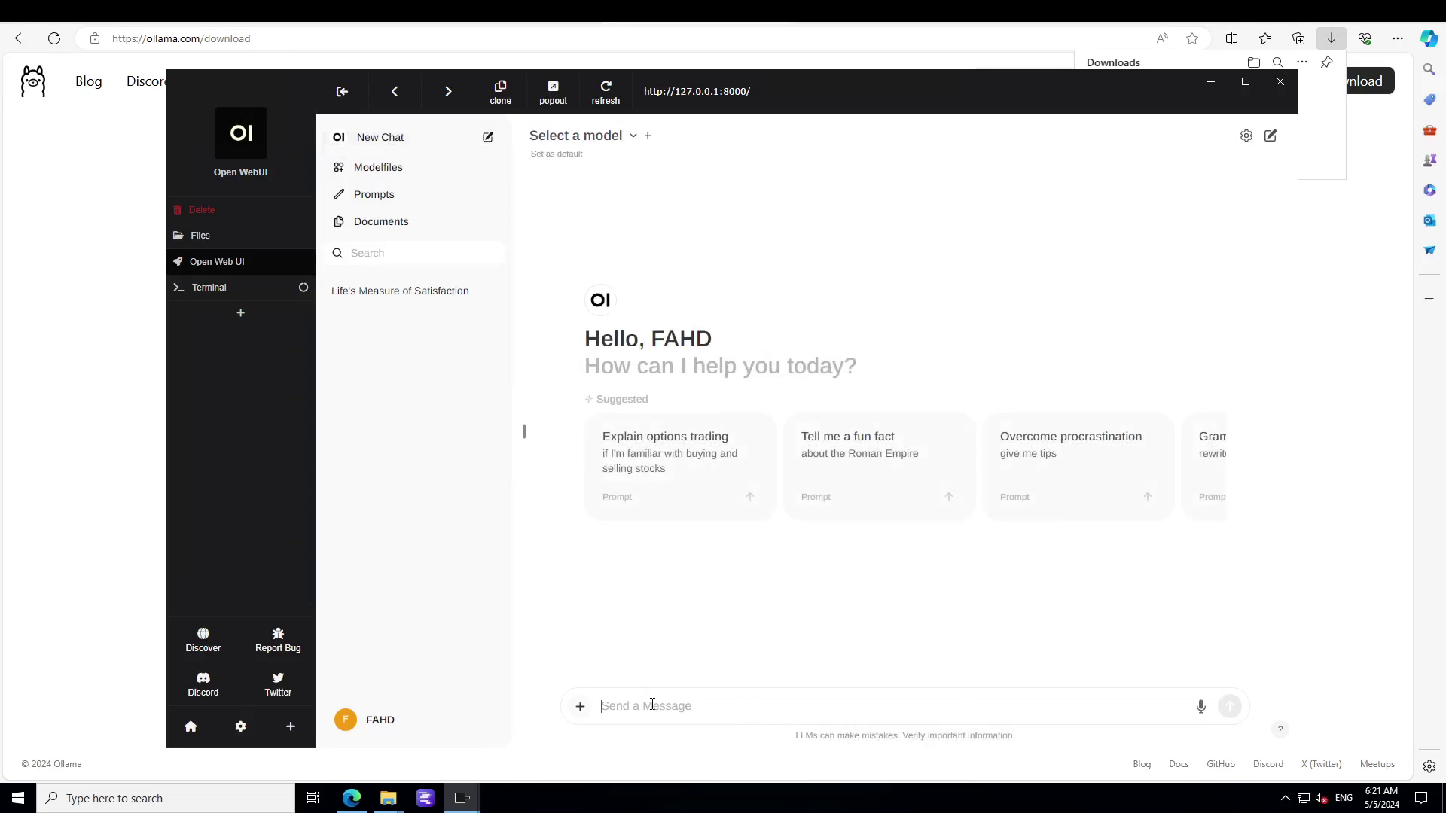
{"action": "left_click", "coordinate": [632, 137]}
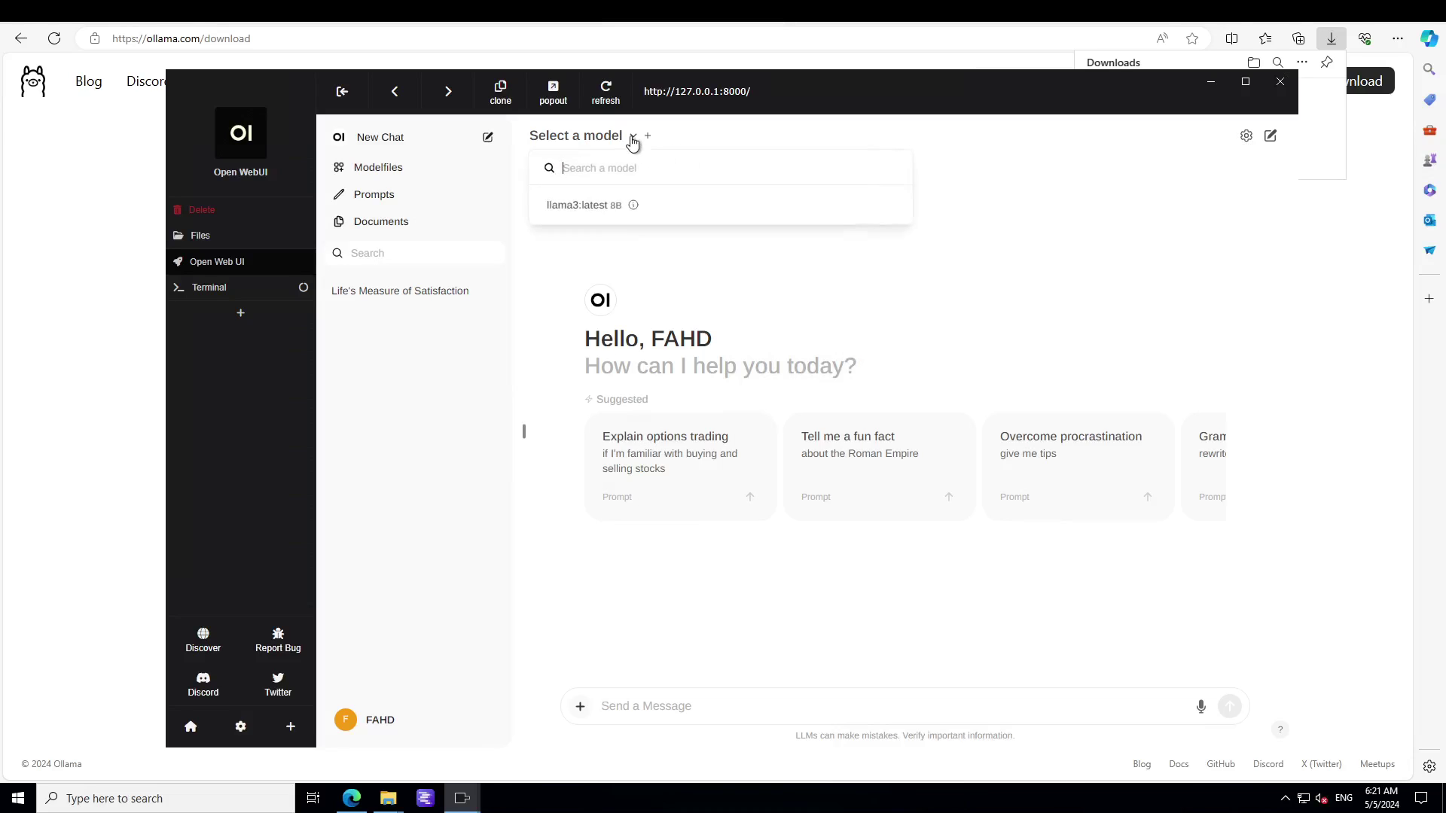
{"action": "left_click", "coordinate": [590, 208]}
{"action": "left_click", "coordinate": [547, 159]}
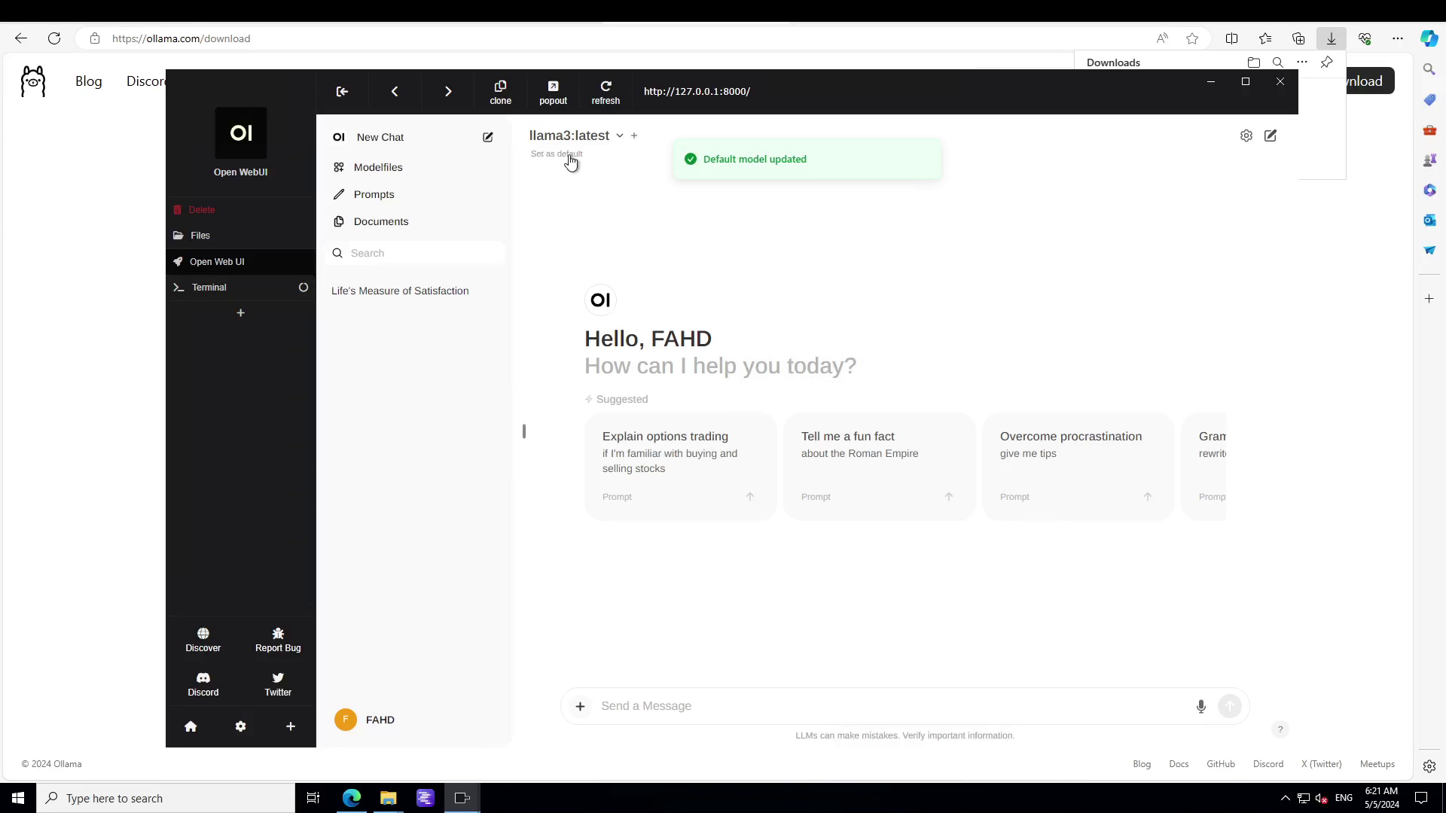
Ask llama3 who a particular named person is and get its answer
{"action": "left_click", "coordinate": [721, 699]}
{"action": "type", "text": "who is fahd mir"}
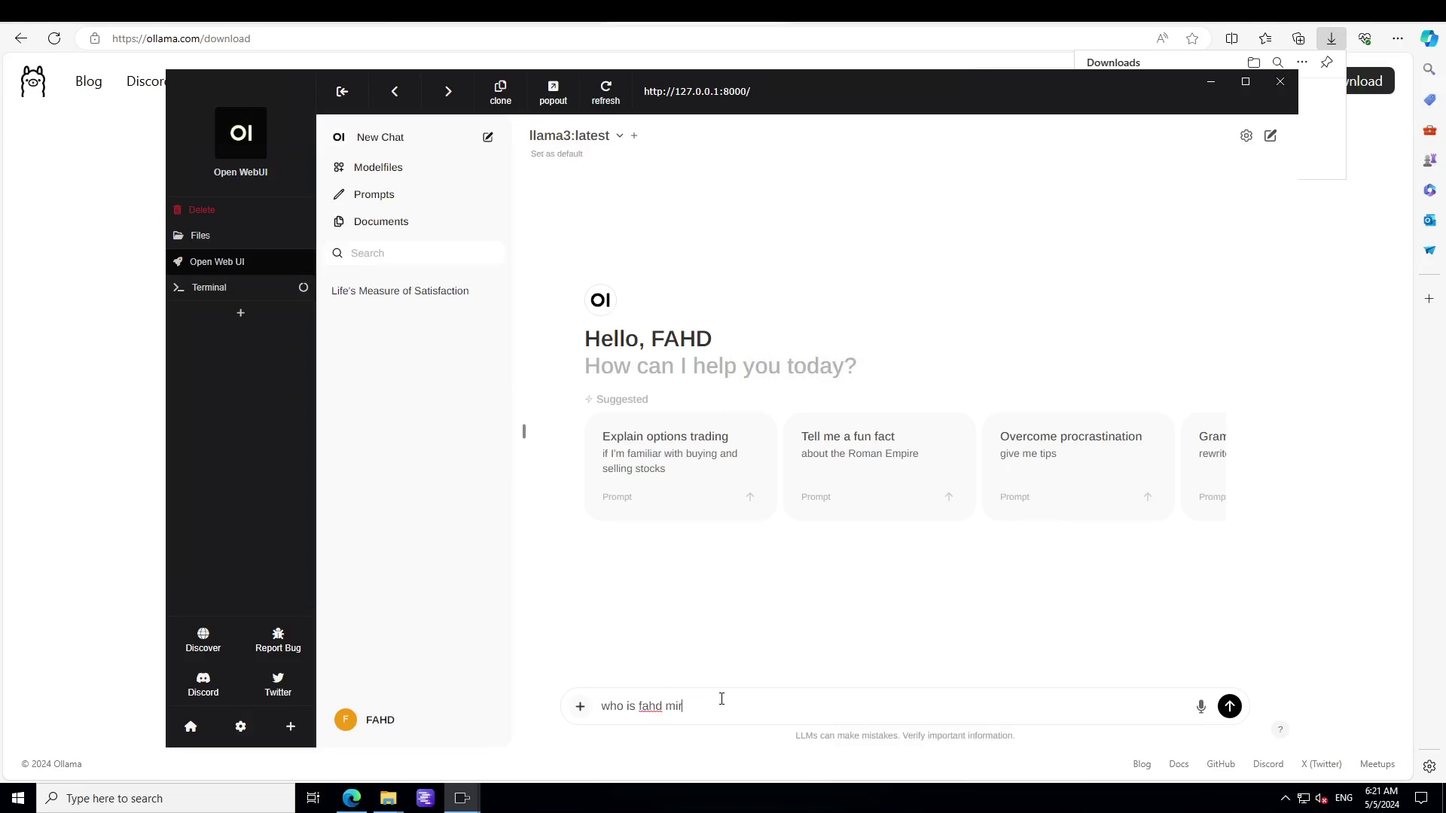
{"action": "type", "text": "za?"}
{"action": "key", "text": "Return"}
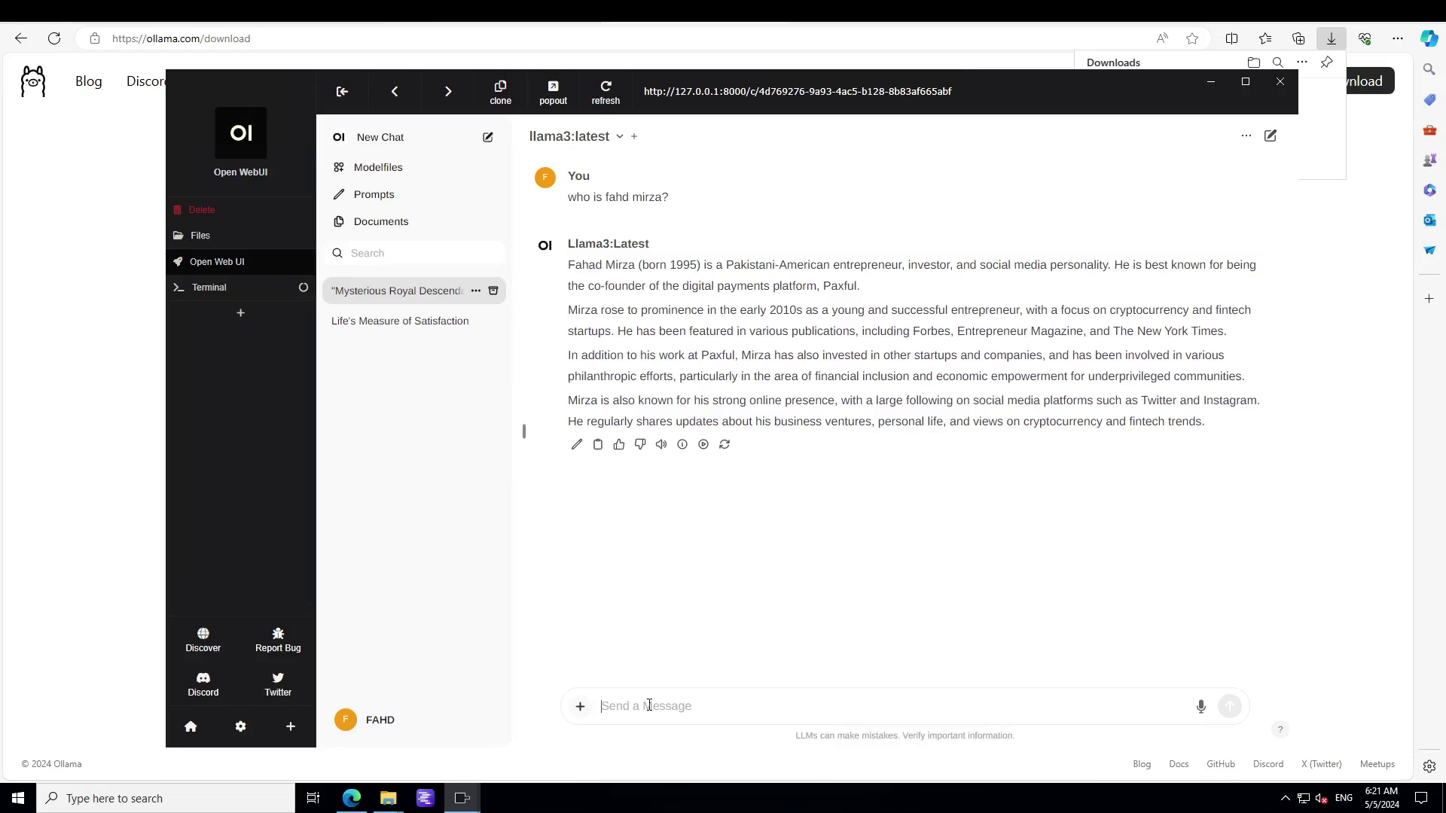
Attach #mypdfpdf and re-ask llama3 who the same person is, answered from the PDF
{"action": "type", "text": "#"}
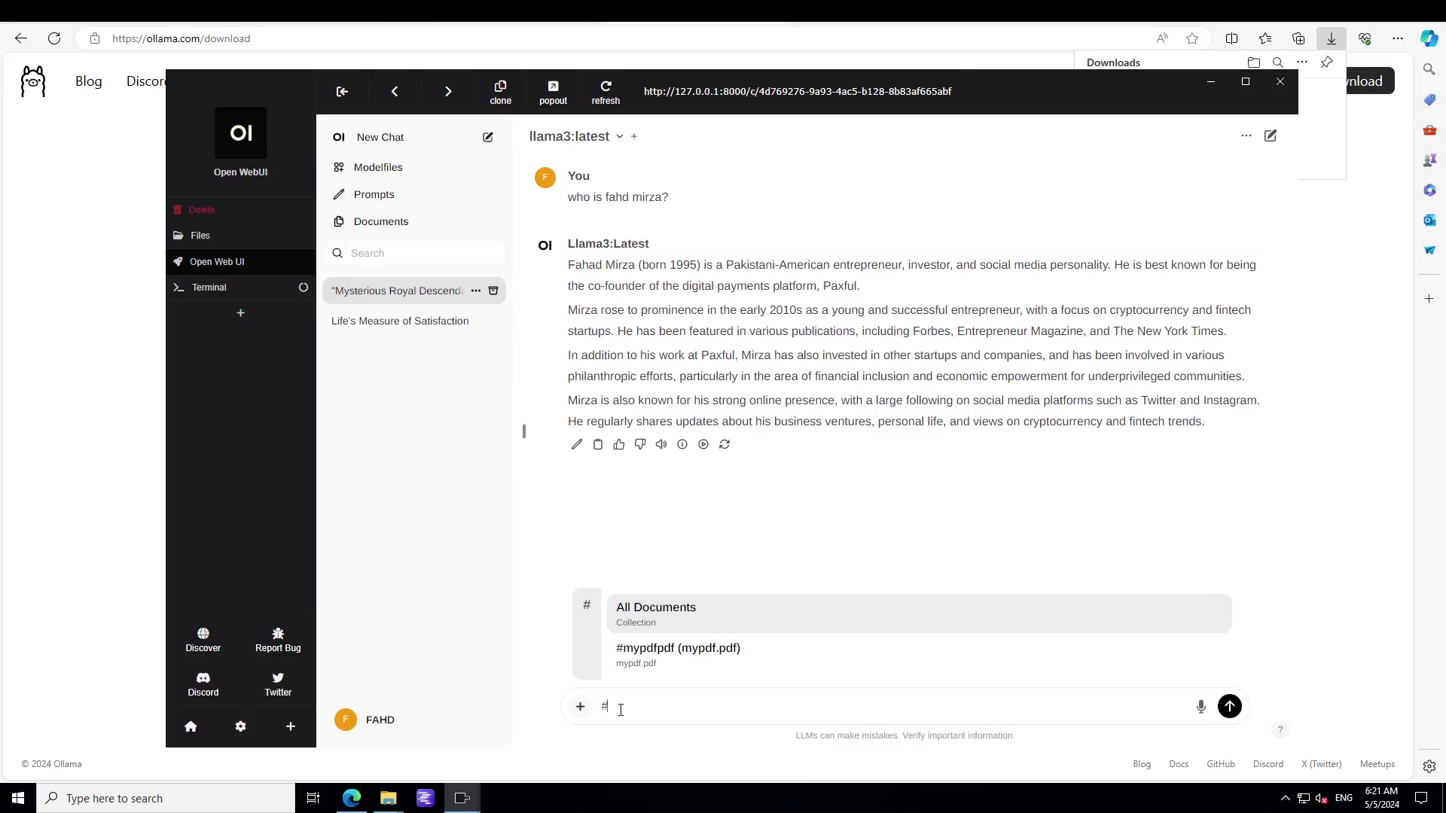
{"action": "left_click", "coordinate": [629, 661]}
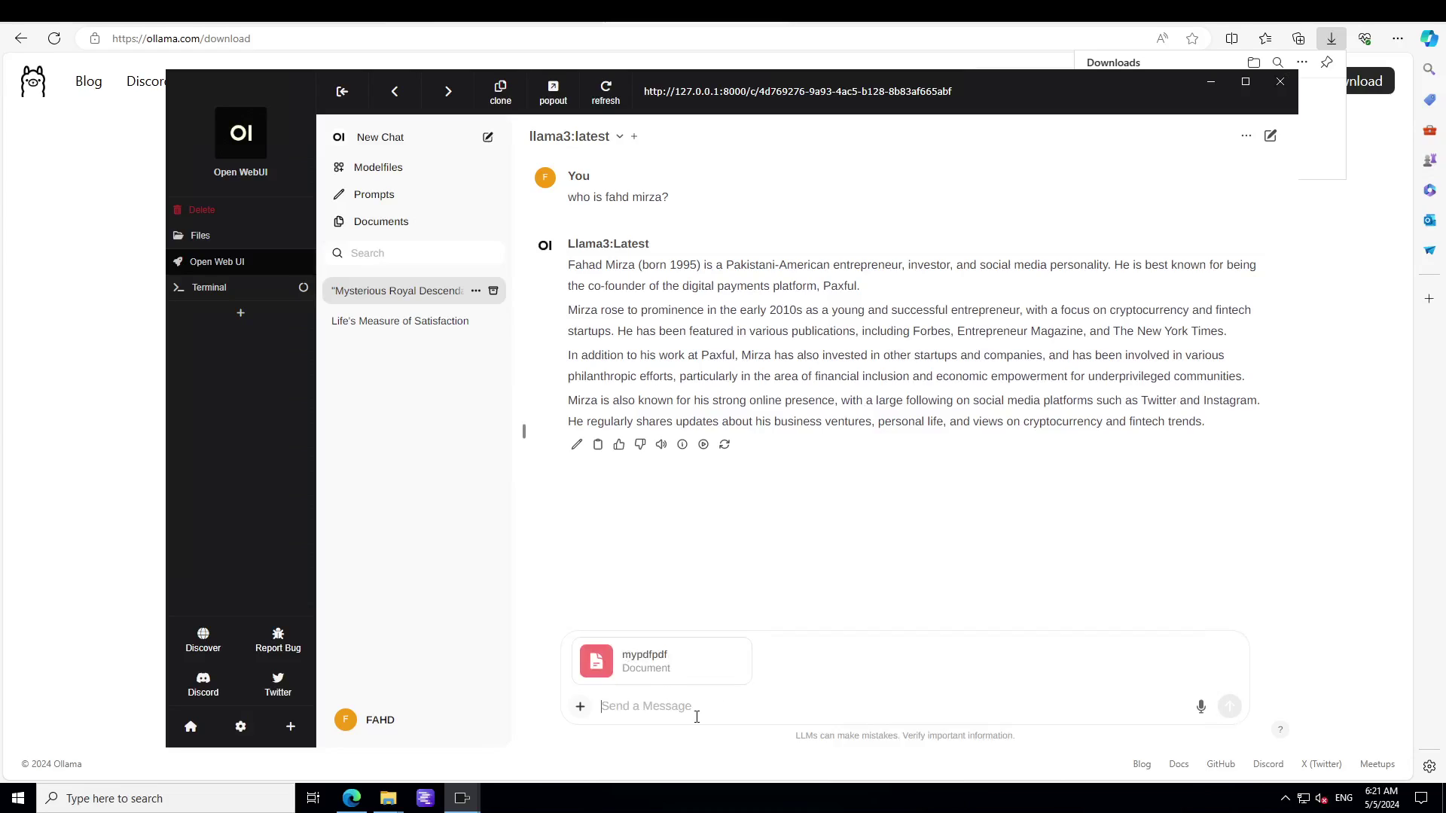
{"action": "type", "text": "who is Fahd Mirza?"}
{"action": "key", "text": "Return"}
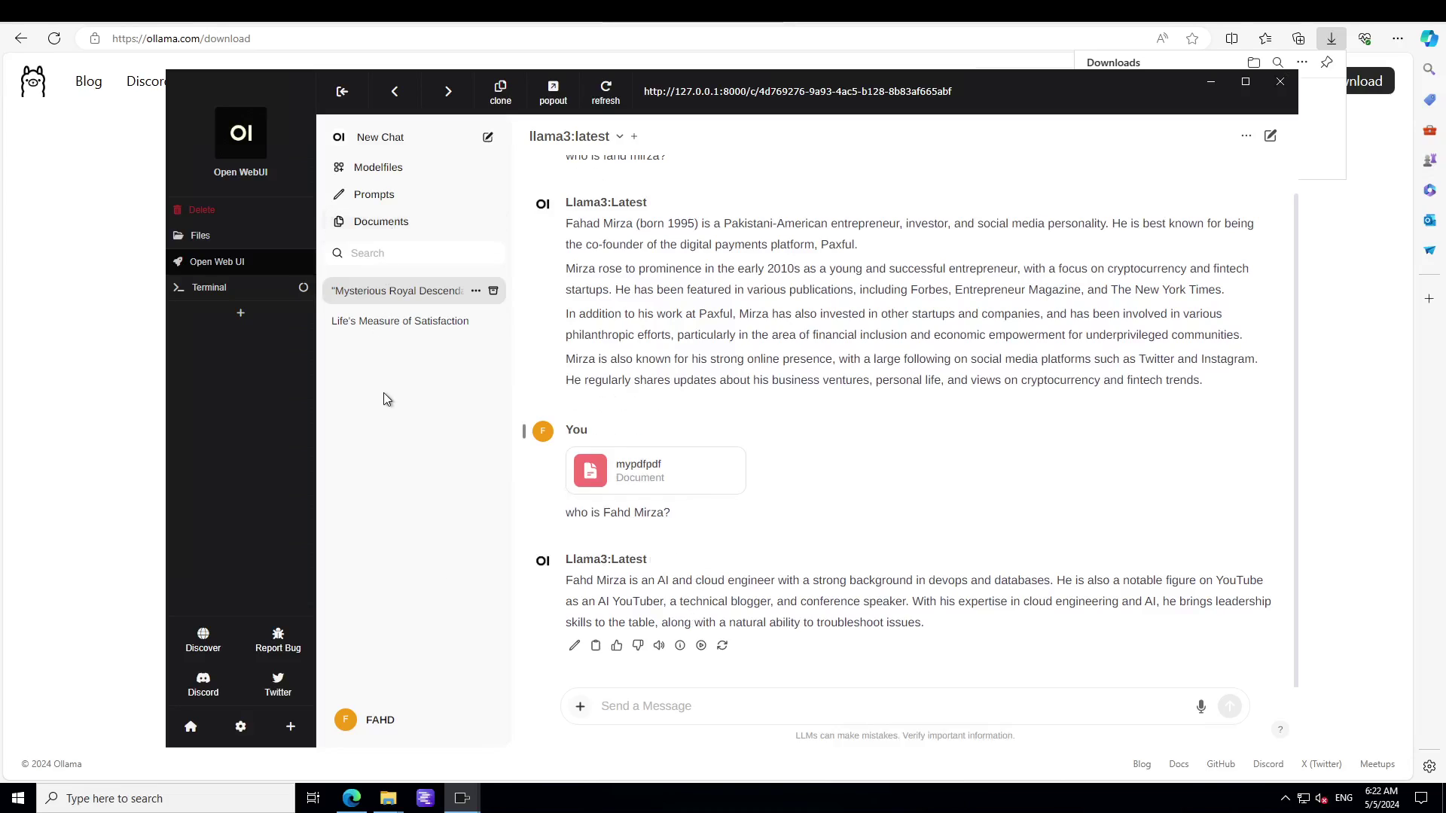
From the Admin Panel, review the General, Users and Database admin settings, then close them
{"action": "left_click", "coordinate": [380, 720]}
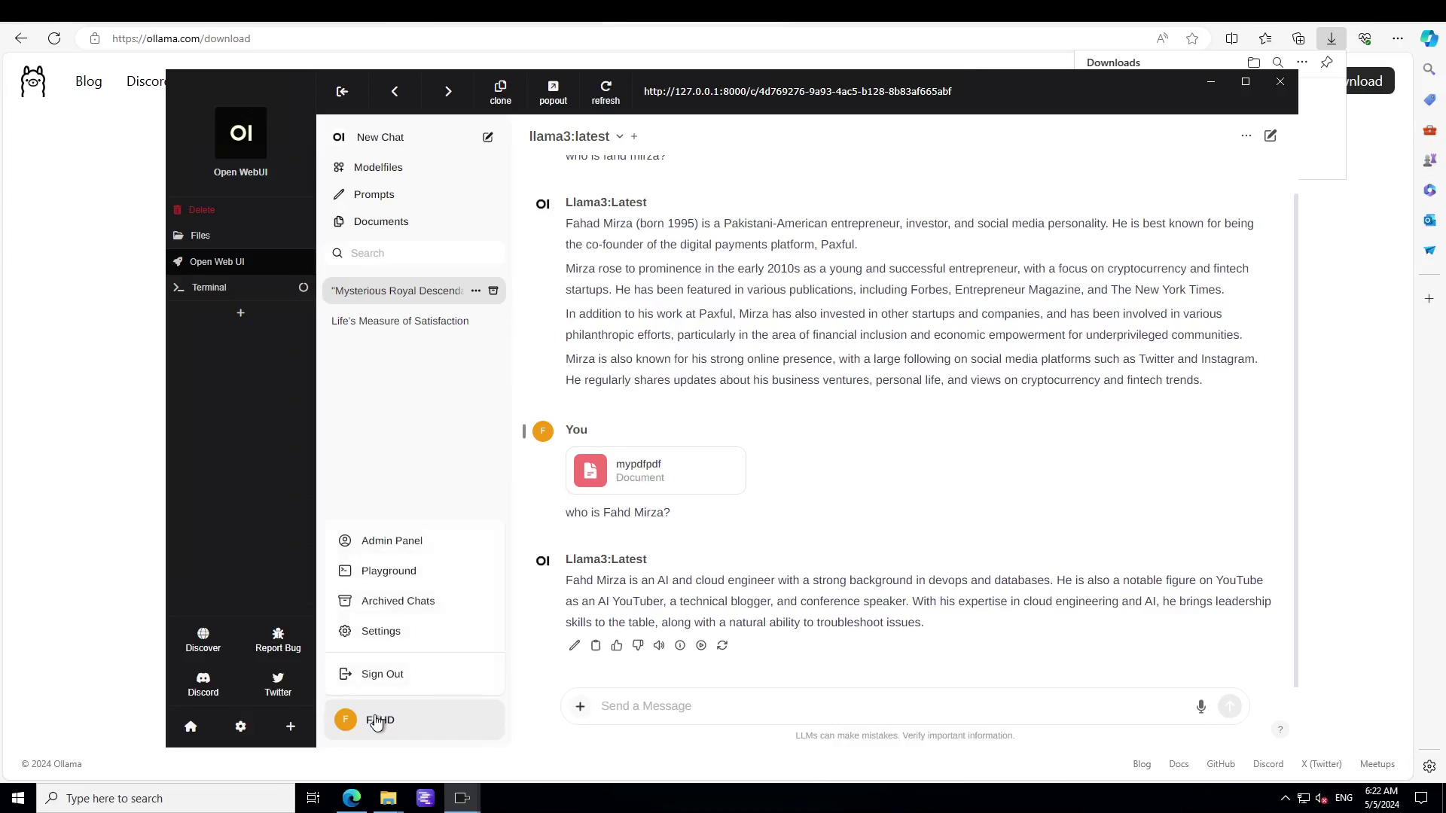
{"action": "left_click", "coordinate": [385, 541]}
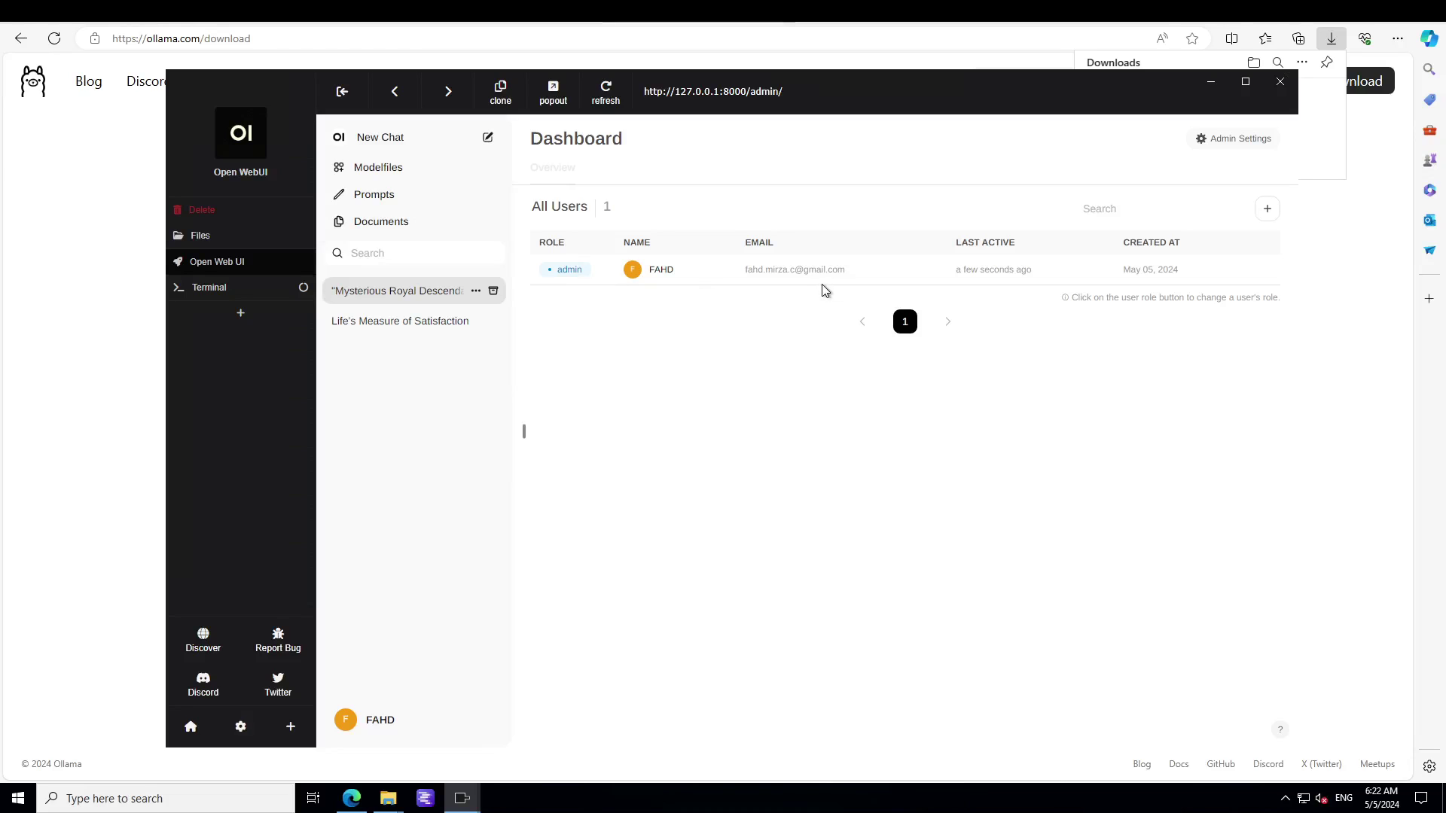
{"action": "left_click", "coordinate": [1228, 140]}
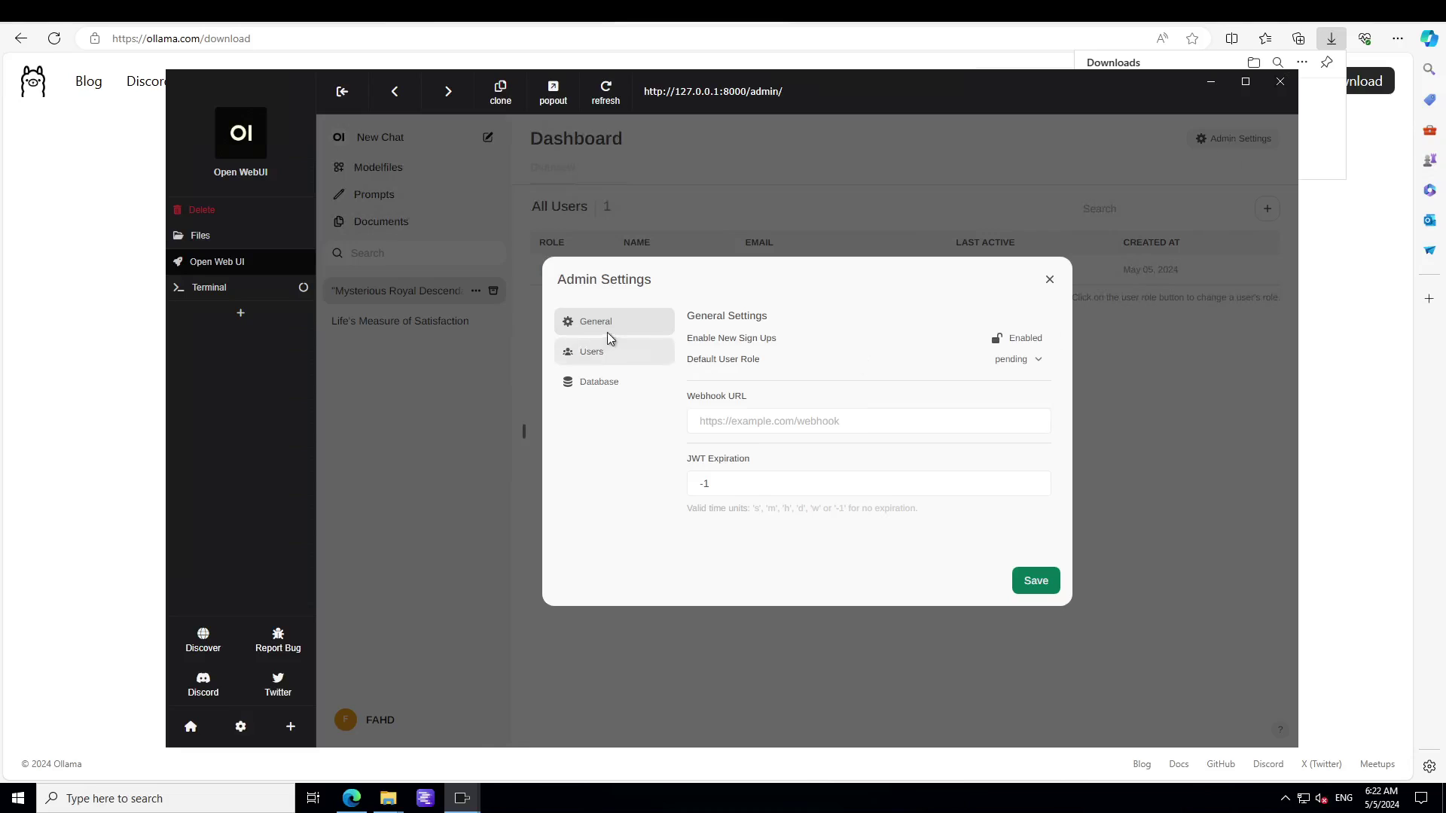
{"action": "left_click", "coordinate": [593, 352]}
{"action": "left_click", "coordinate": [597, 385]}
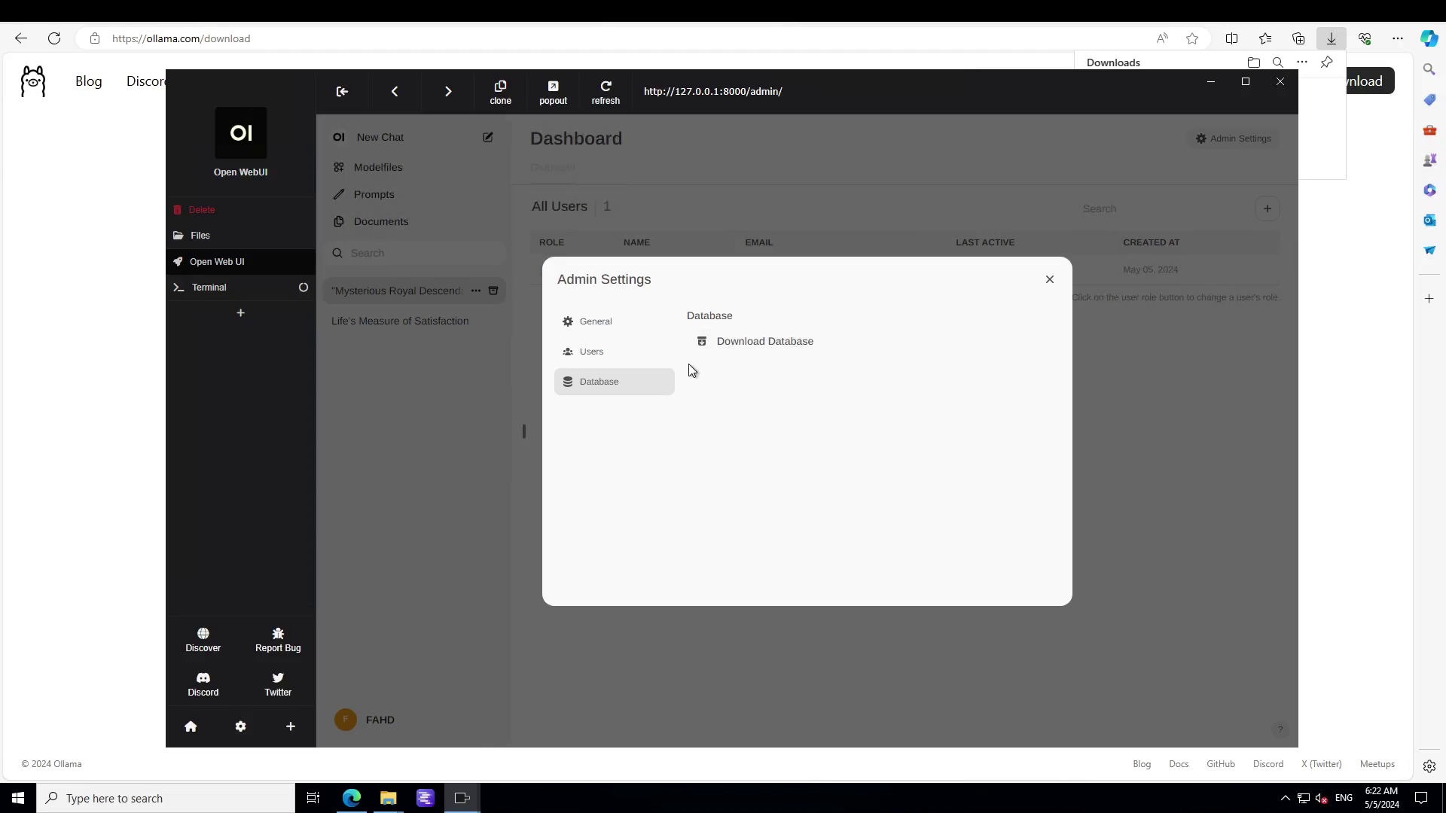
{"action": "left_click", "coordinate": [1049, 280]}
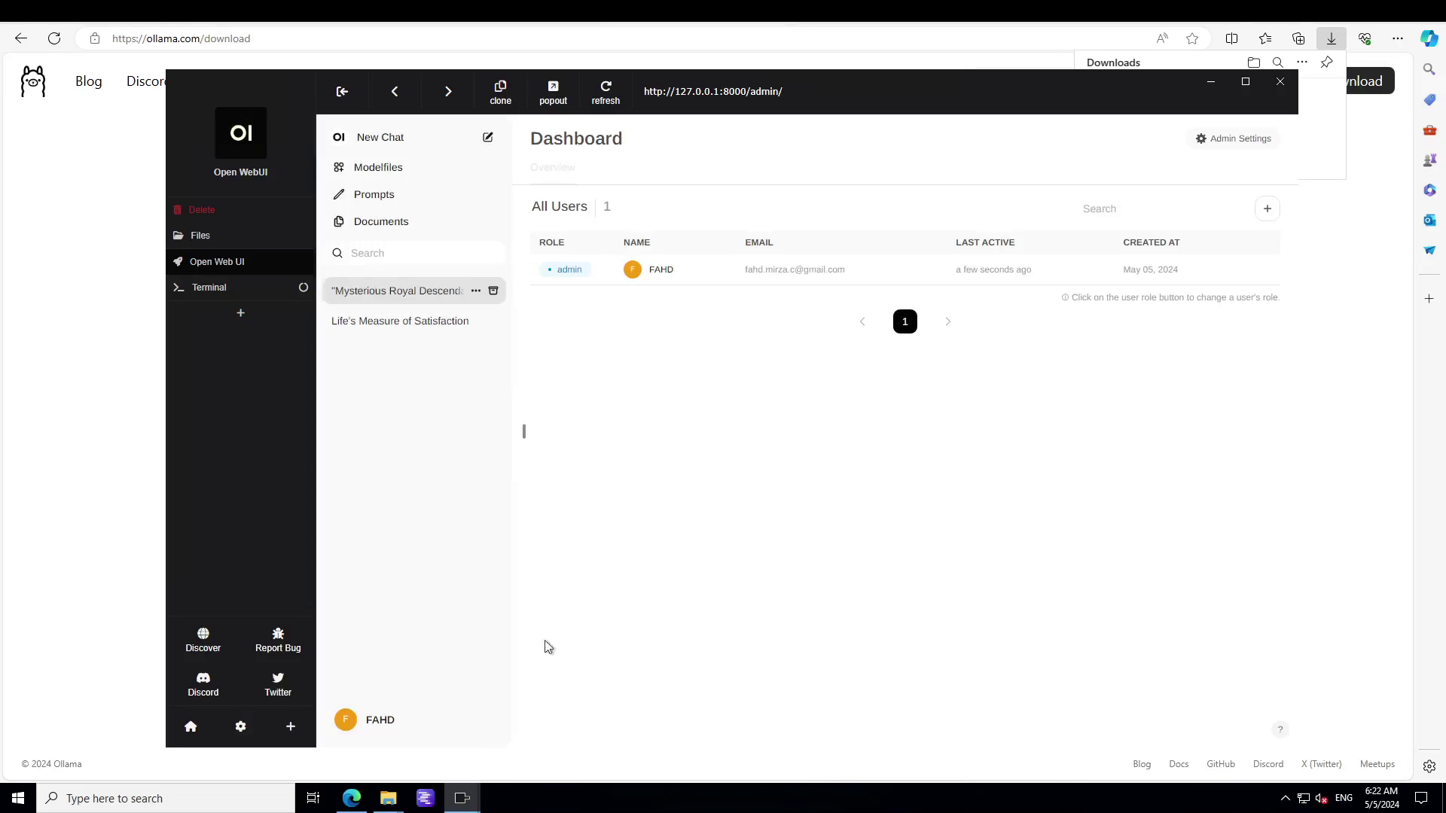
{"action": "left_click", "coordinate": [357, 724]}
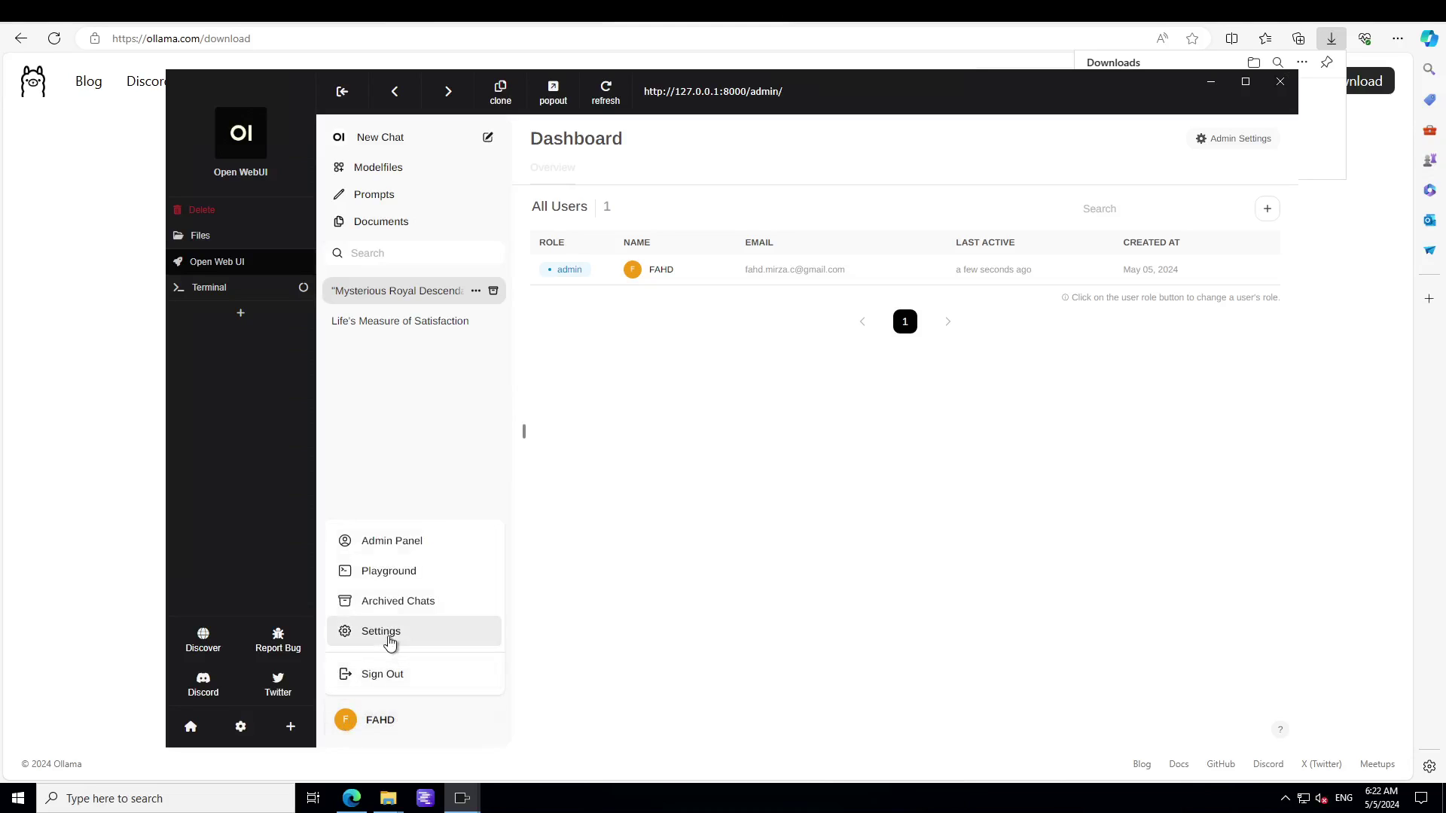
Open the Playground, then check the Connections settings, selecting the Ollama Base URL
{"action": "left_click", "coordinate": [388, 574]}
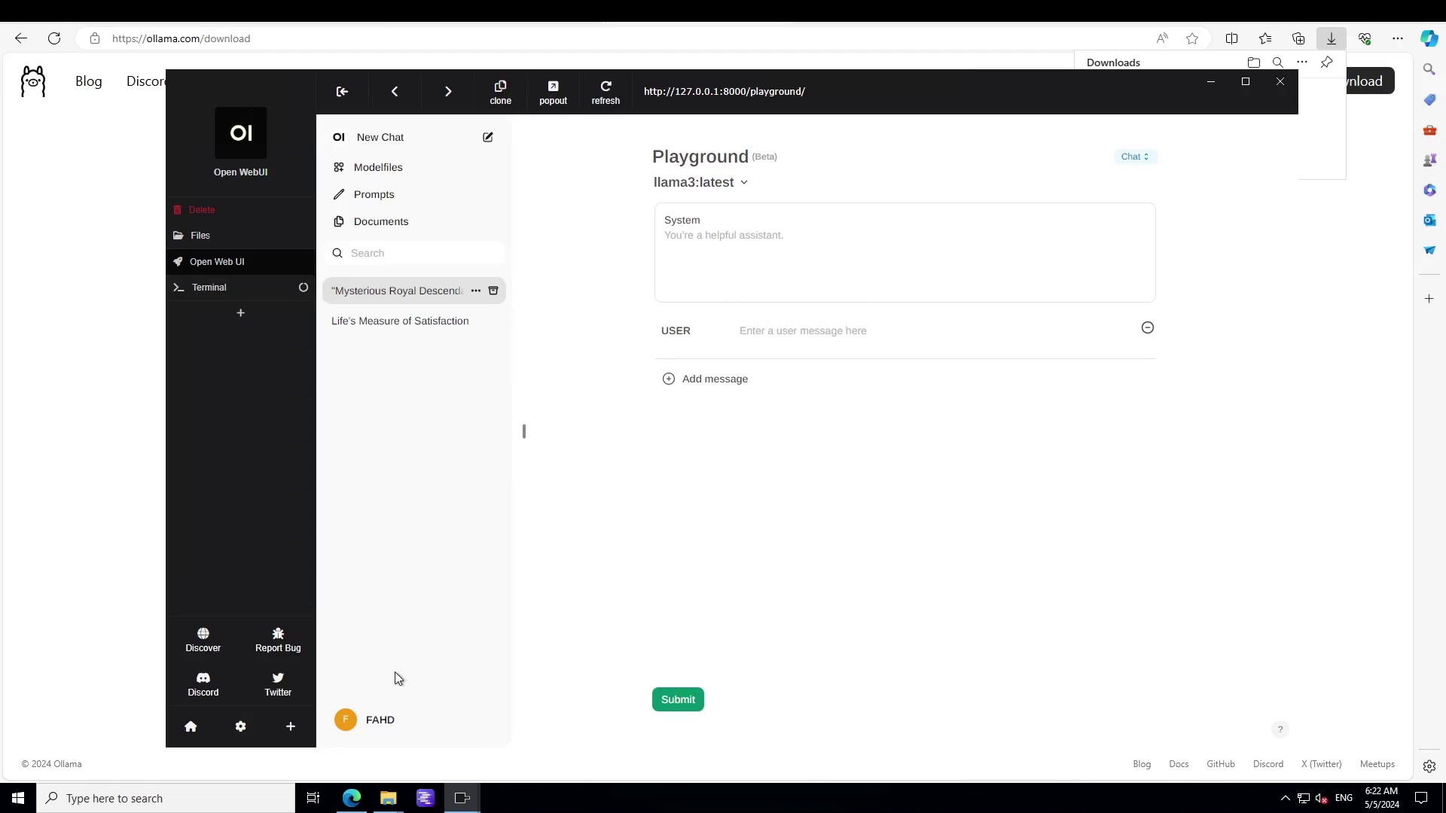
{"action": "left_click", "coordinate": [368, 715]}
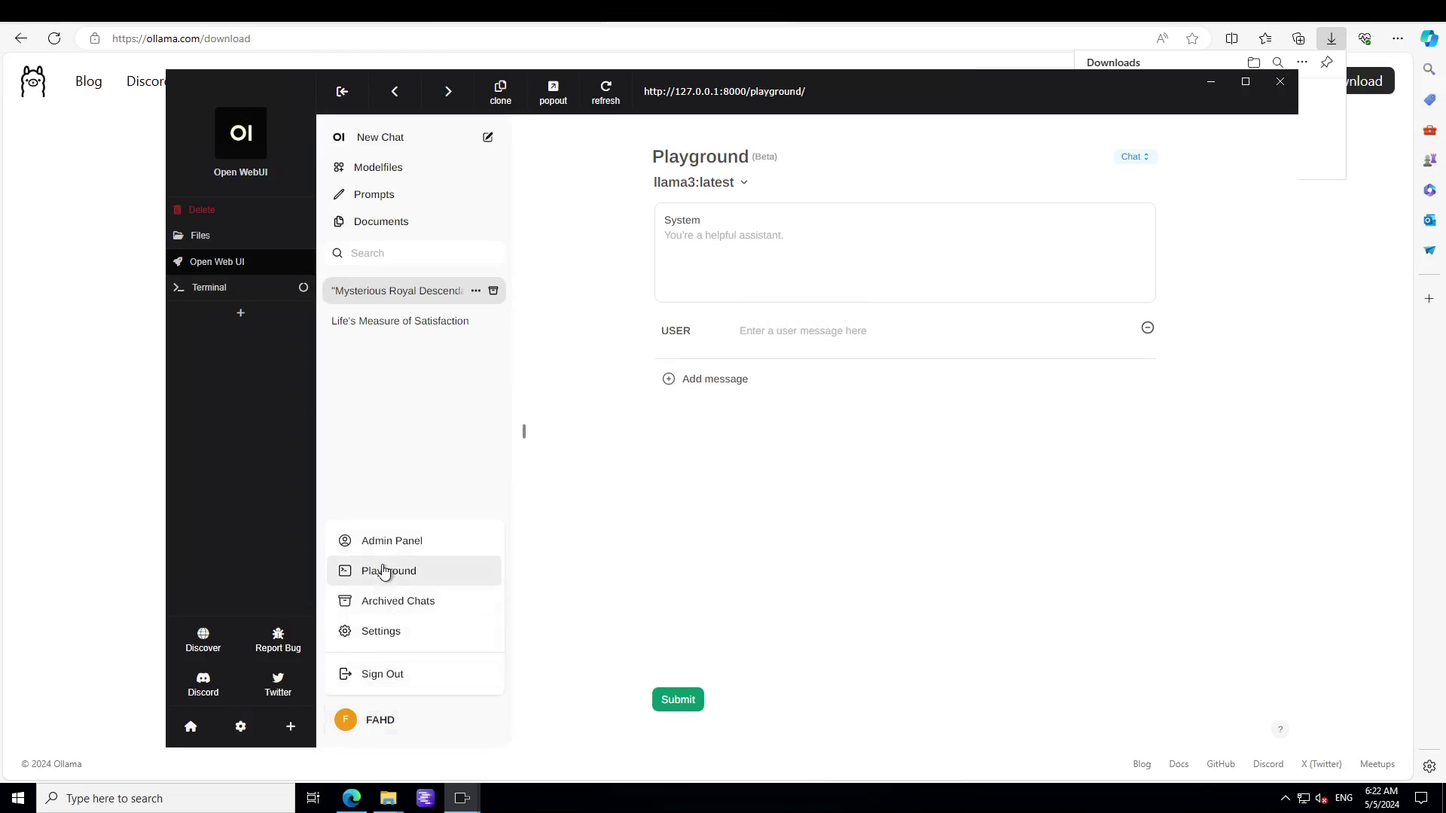
{"action": "left_click", "coordinate": [379, 634]}
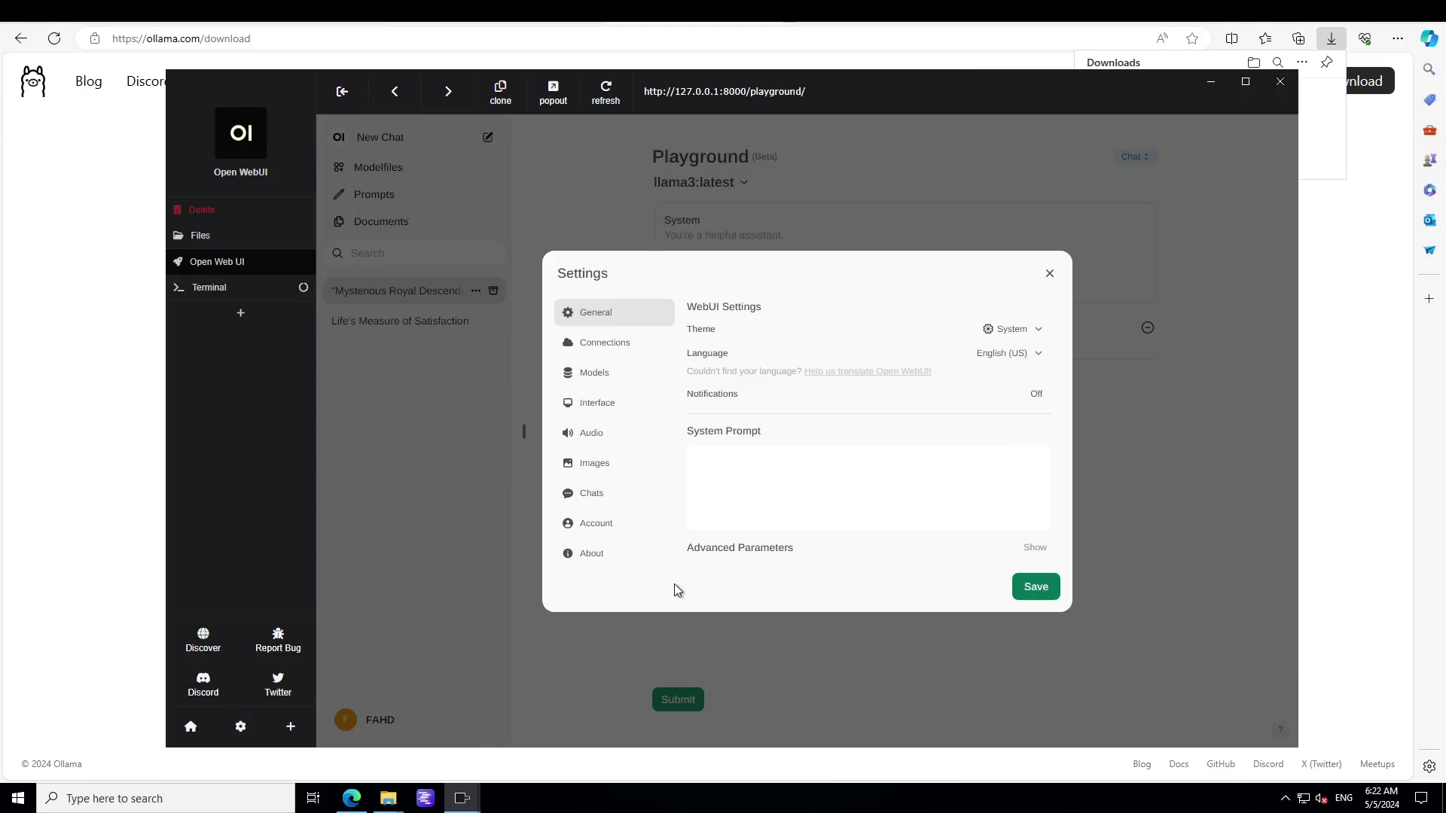
{"action": "left_click", "coordinate": [598, 345]}
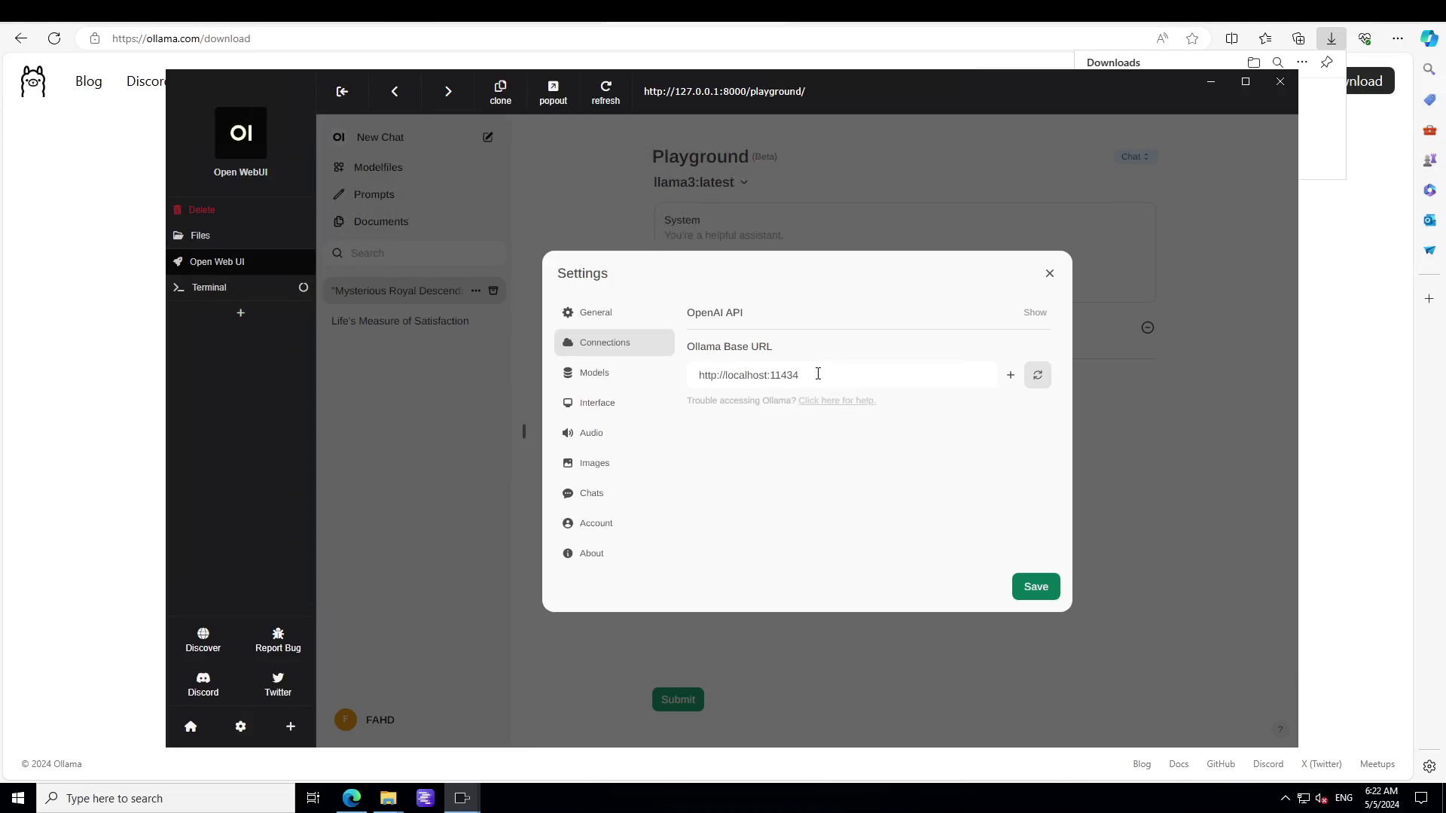
{"action": "left_click_drag", "start_coordinate": [818, 374], "coordinate": [668, 377]}
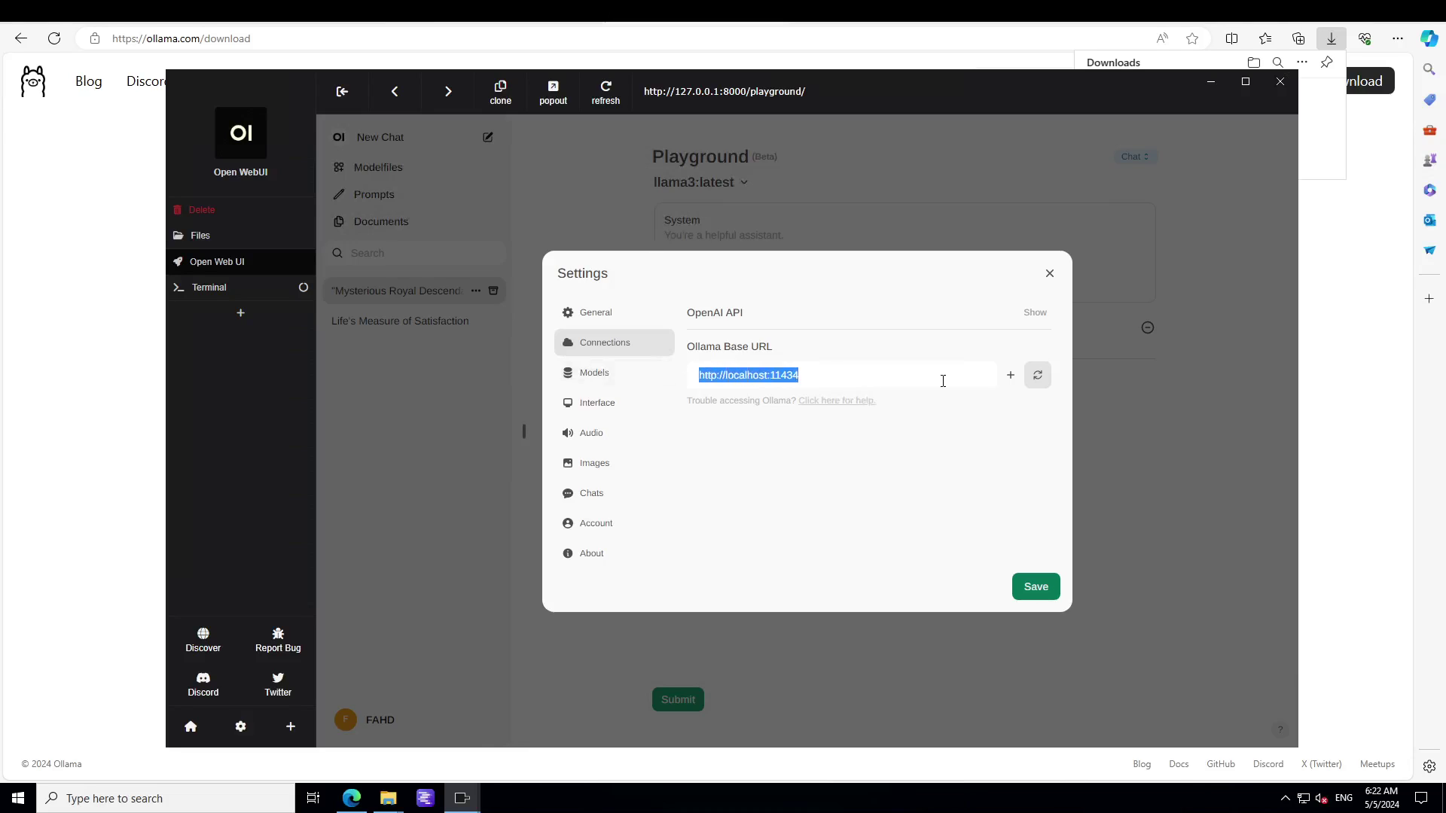
Browse the Audio, Images, Chats and Interface settings tabs, then close Settings
{"action": "left_click", "coordinate": [591, 435]}
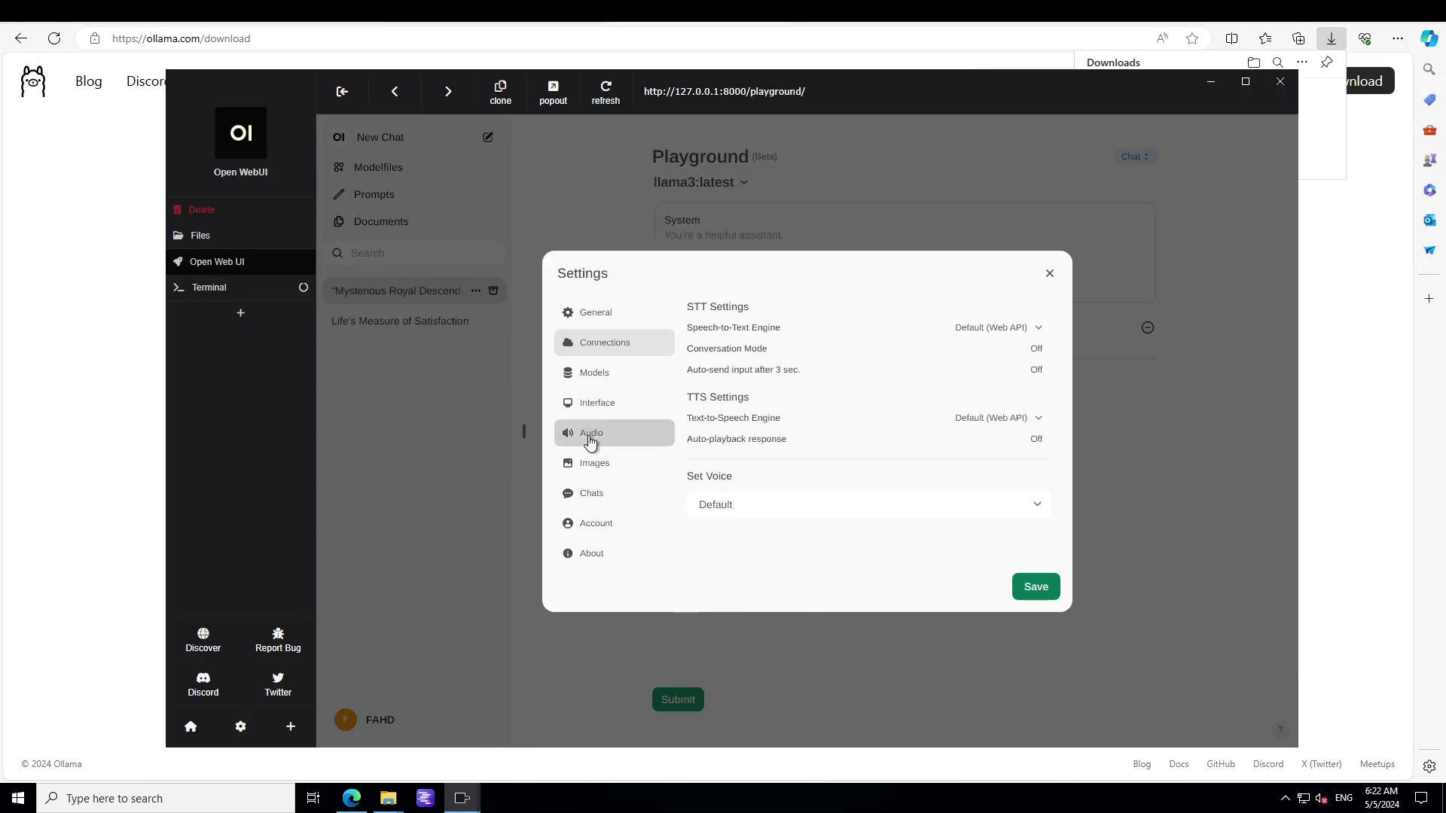
{"action": "left_click", "coordinate": [607, 466]}
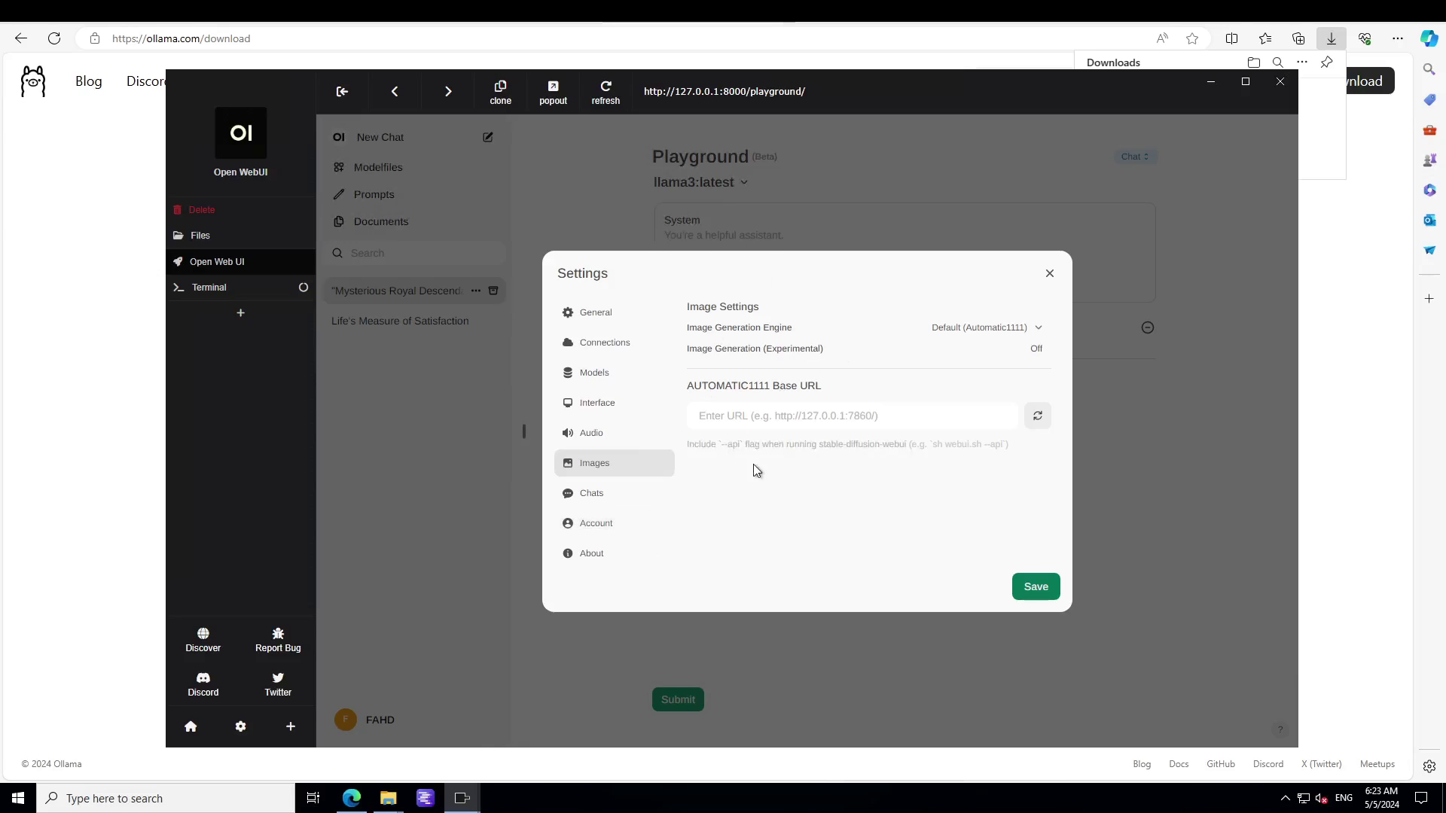
{"action": "left_click", "coordinate": [595, 497]}
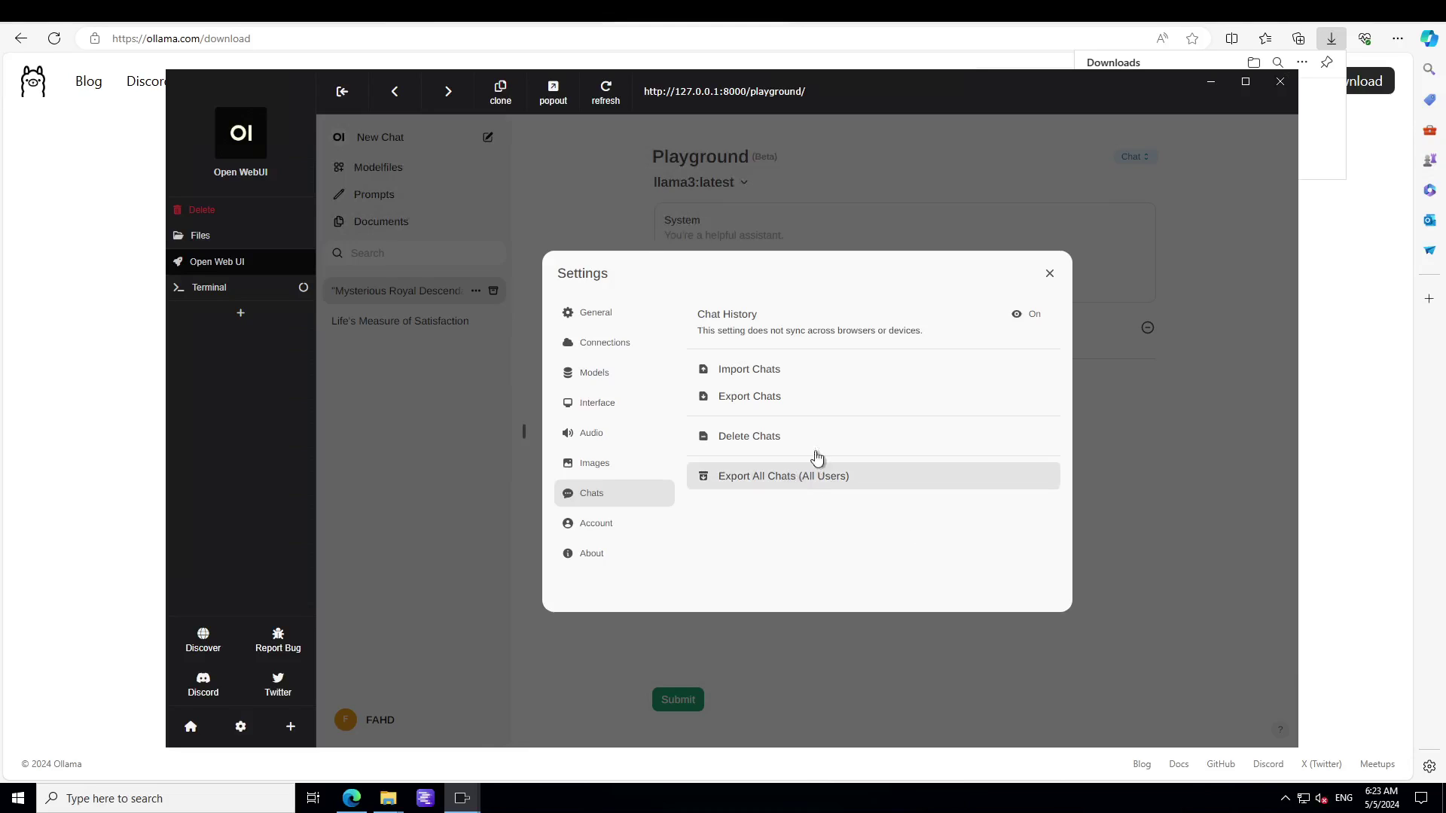
{"action": "left_click", "coordinate": [620, 406]}
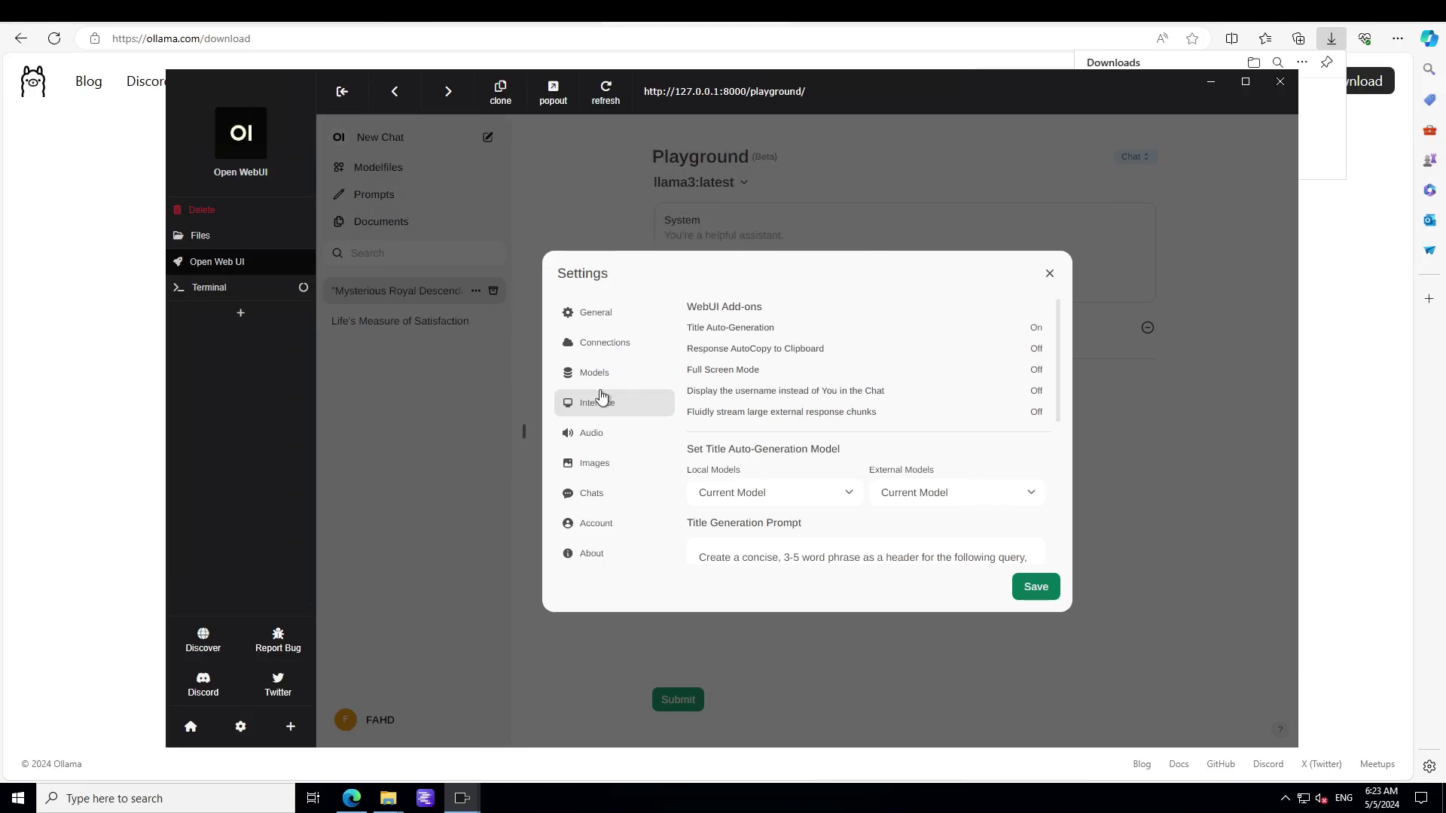
{"action": "left_click", "coordinate": [1049, 275]}
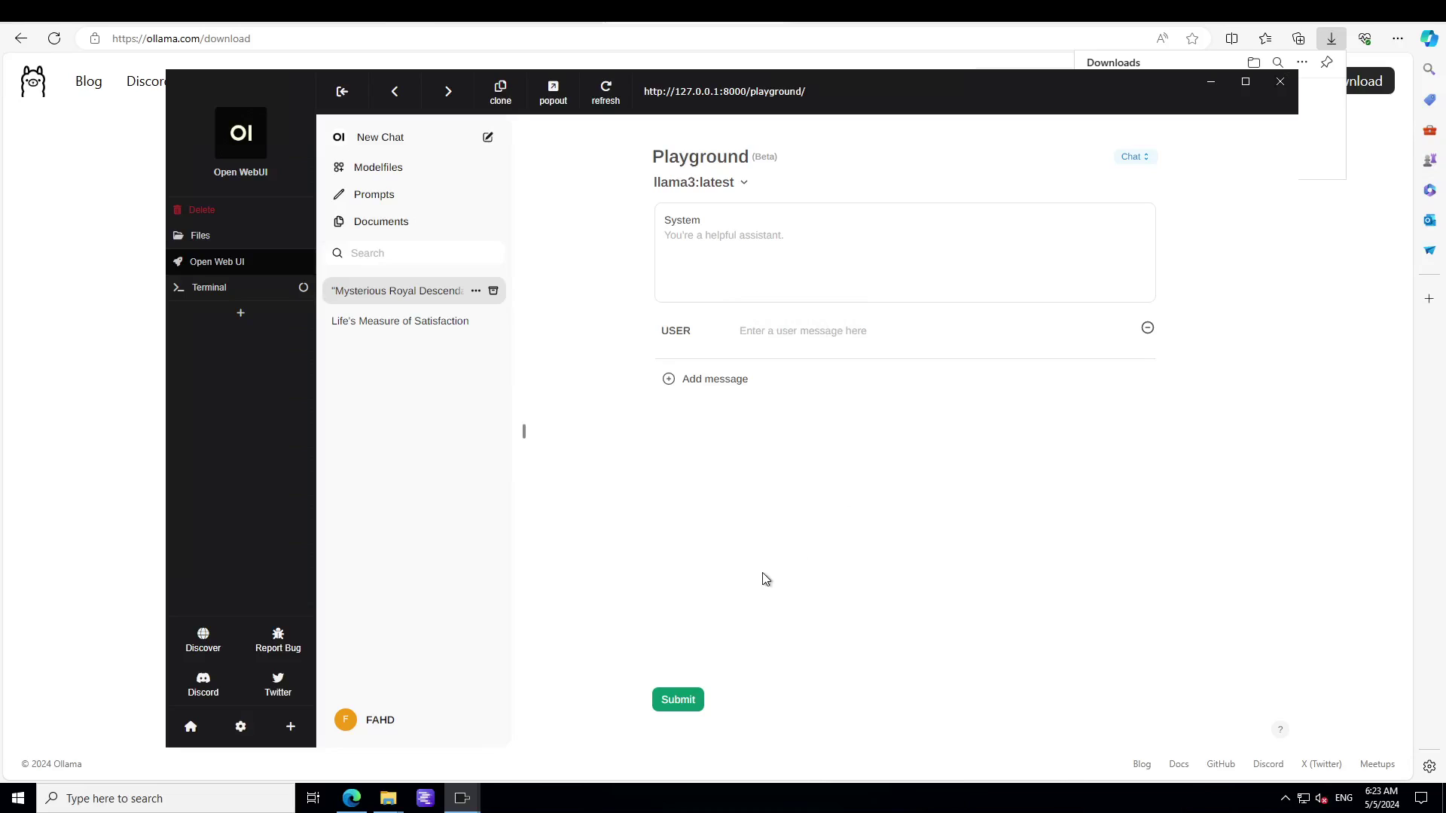
Show Pinokio's Discover page listing verified scripts like StoryDiffusion Comics and Openvoice2
{"action": "left_click", "coordinate": [203, 647]}
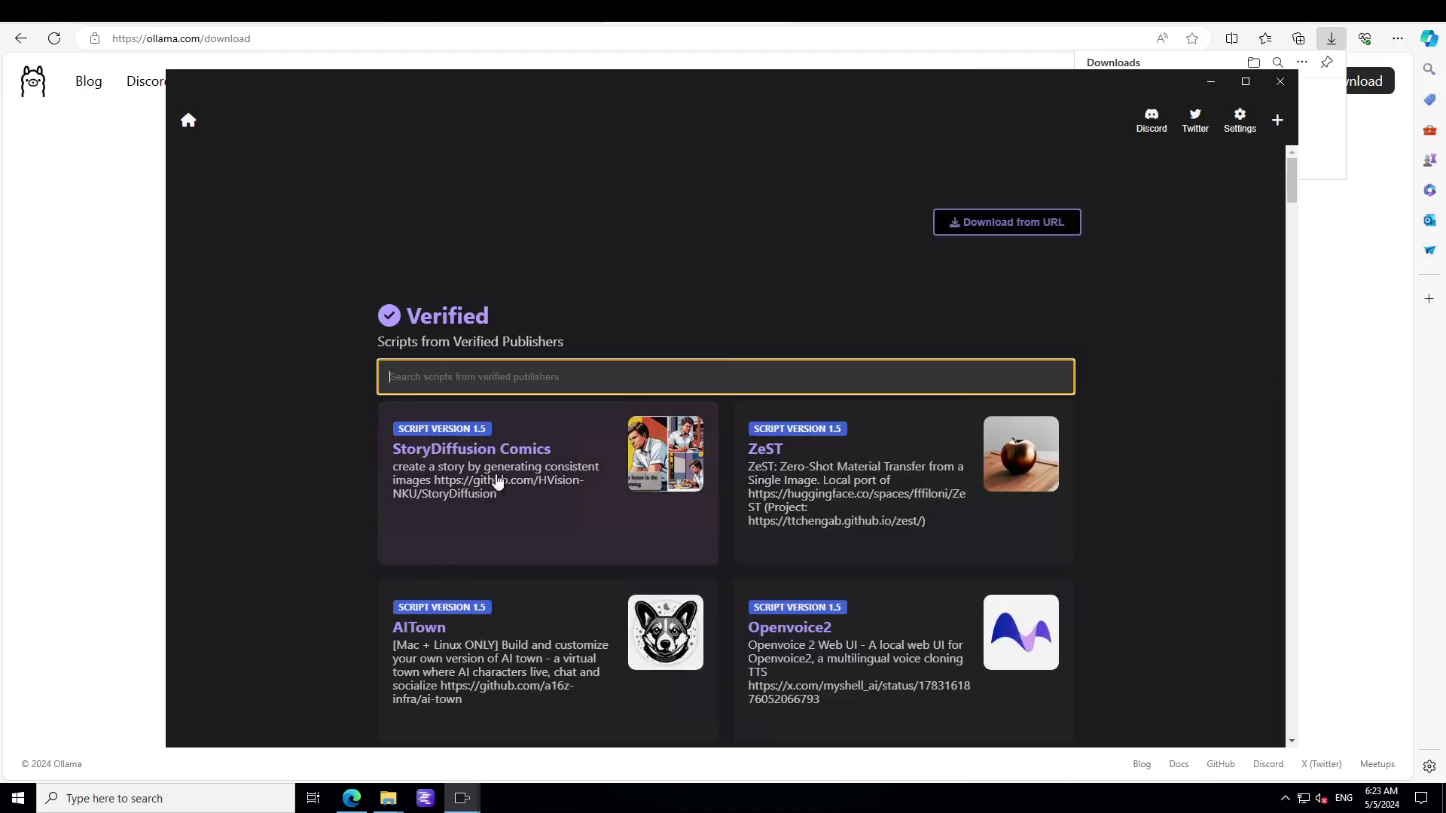